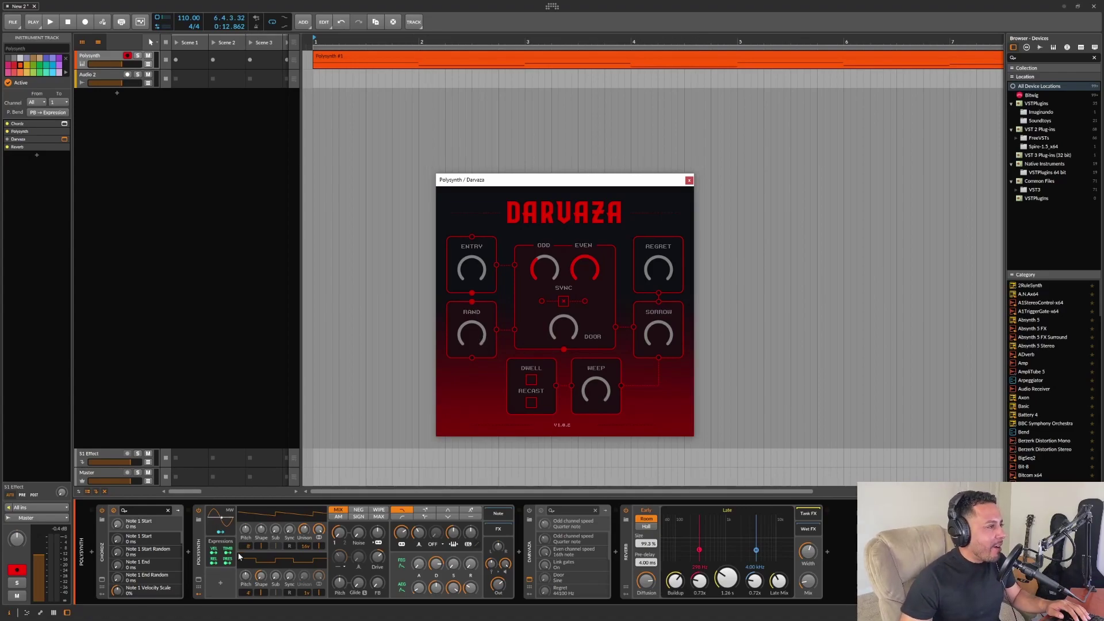
Inspect the Chordz chord setup and play the Polysynth clip with Darvaza bypassed
{"action": "left_click", "coordinate": [101, 579]}
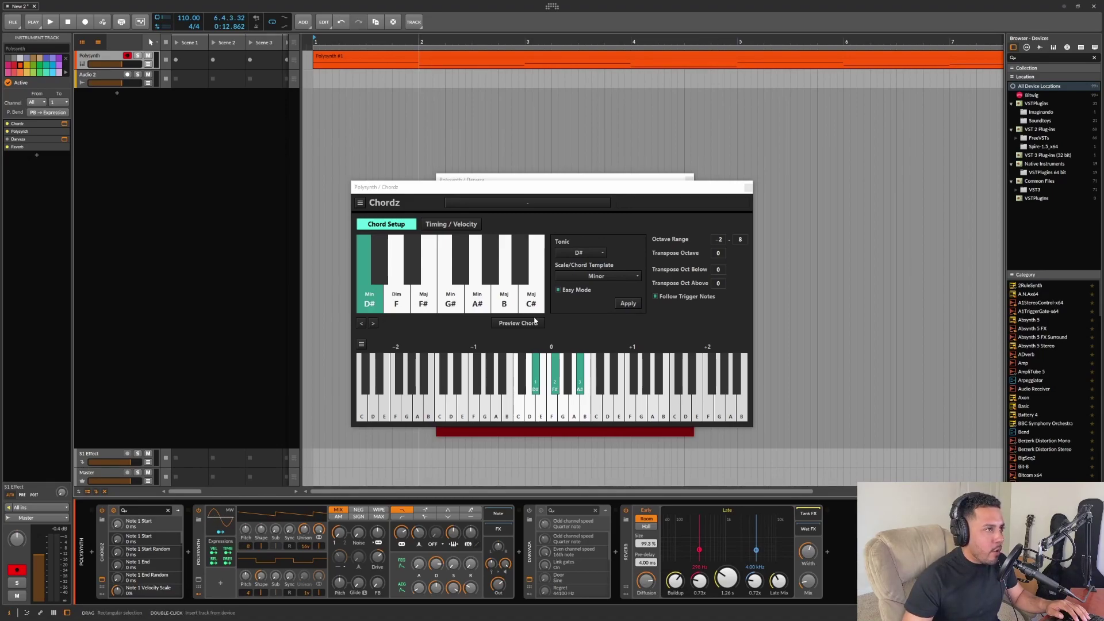
{"action": "left_click", "coordinate": [747, 188]}
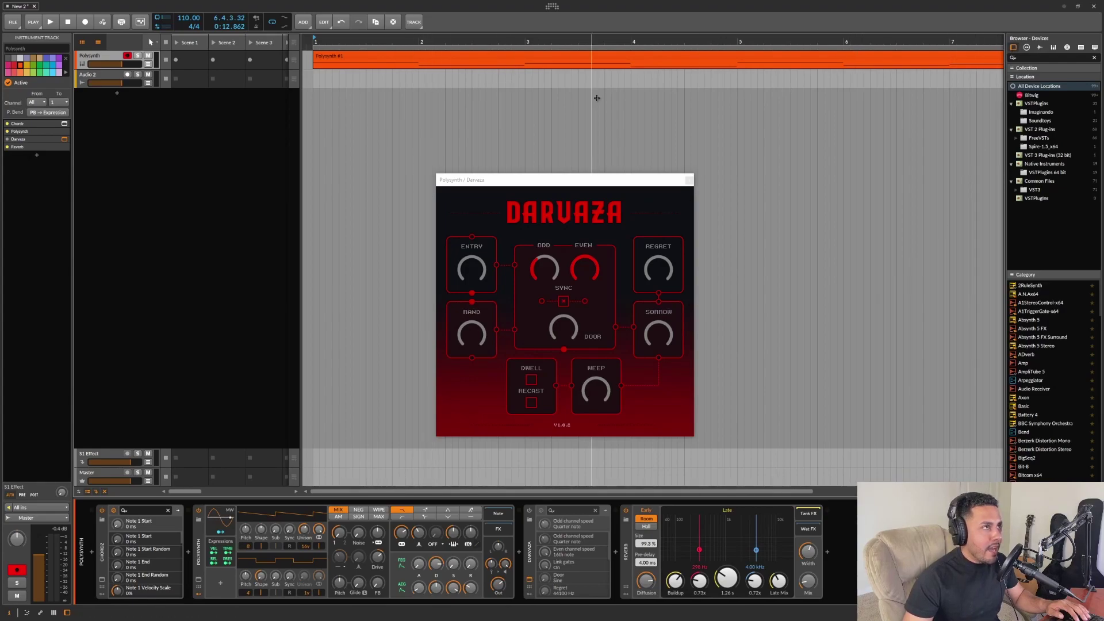
{"action": "scroll", "coordinate": [648, 95], "scroll_direction": "down", "scroll_amount": 2}
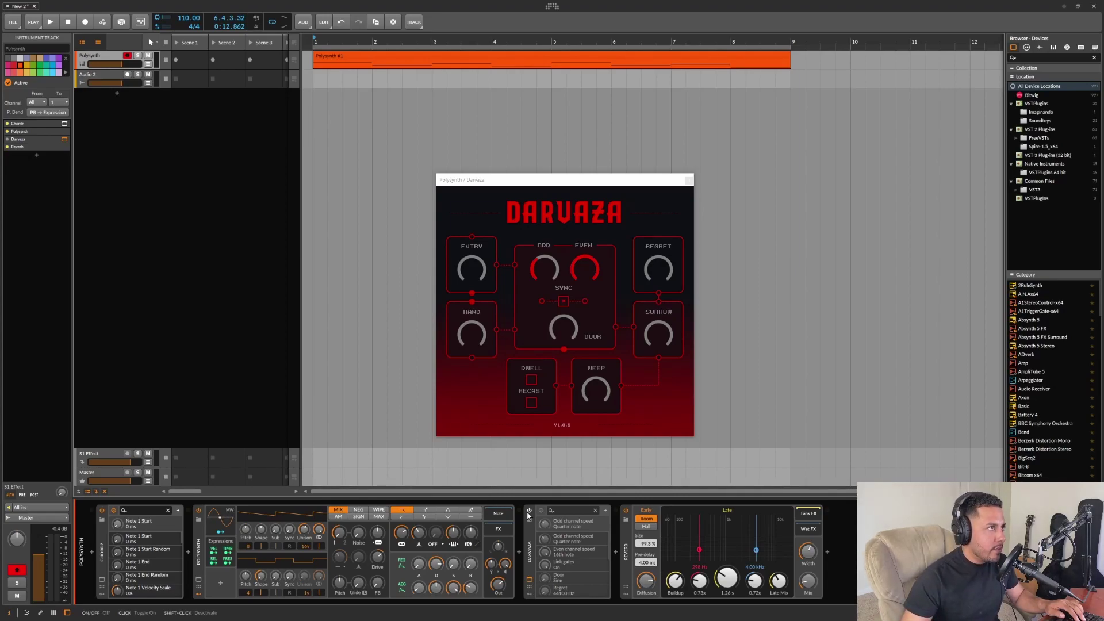
{"action": "key", "text": "space"}
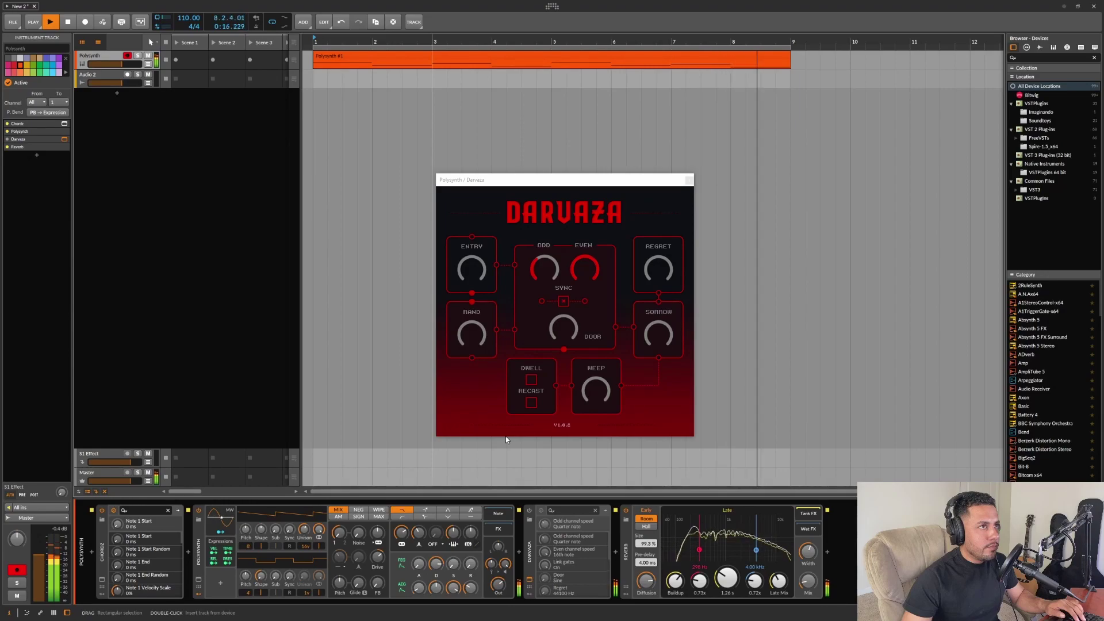
{"action": "key", "text": "space"}
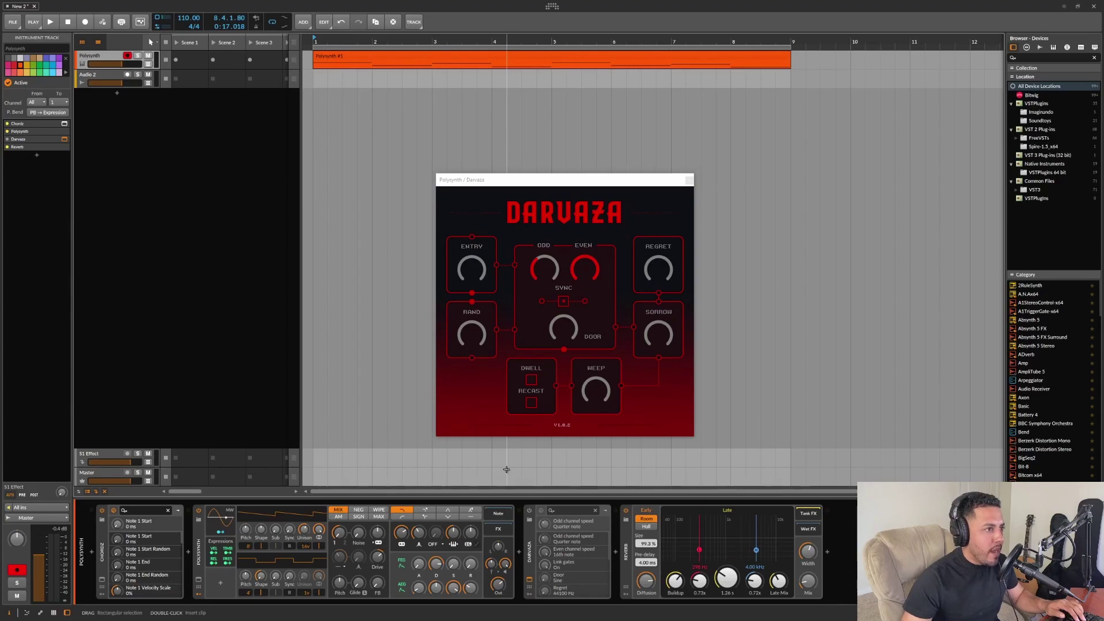
Enable Darvaza on the Polysynth track, set its Door shape to Square and raise the Odd channel speed during playback
{"action": "left_click", "coordinate": [530, 511]}
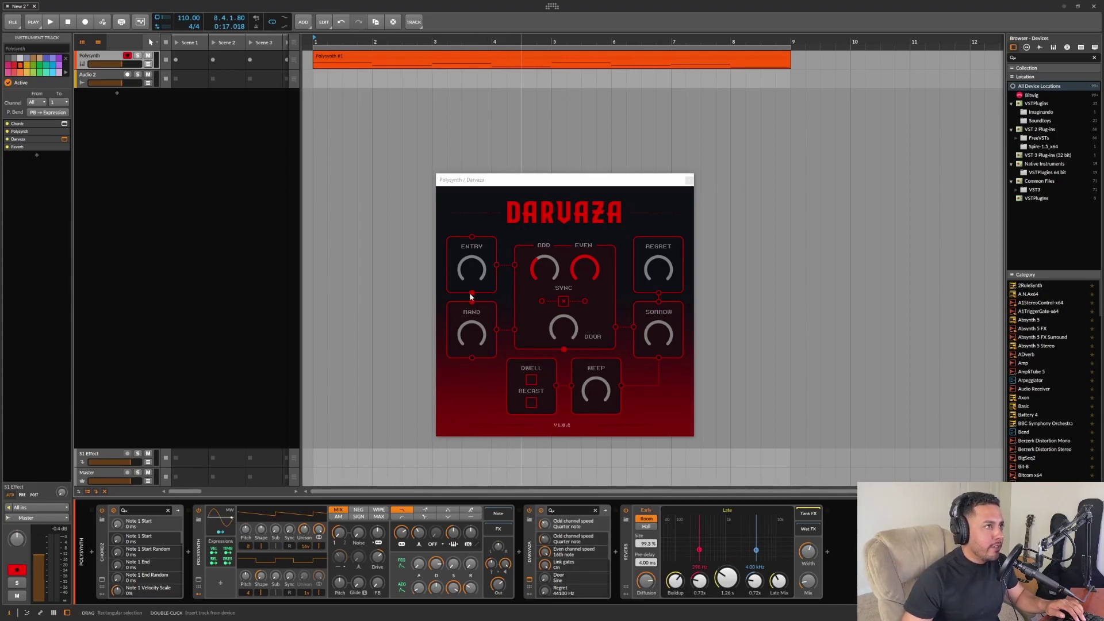
{"action": "key", "text": "space"}
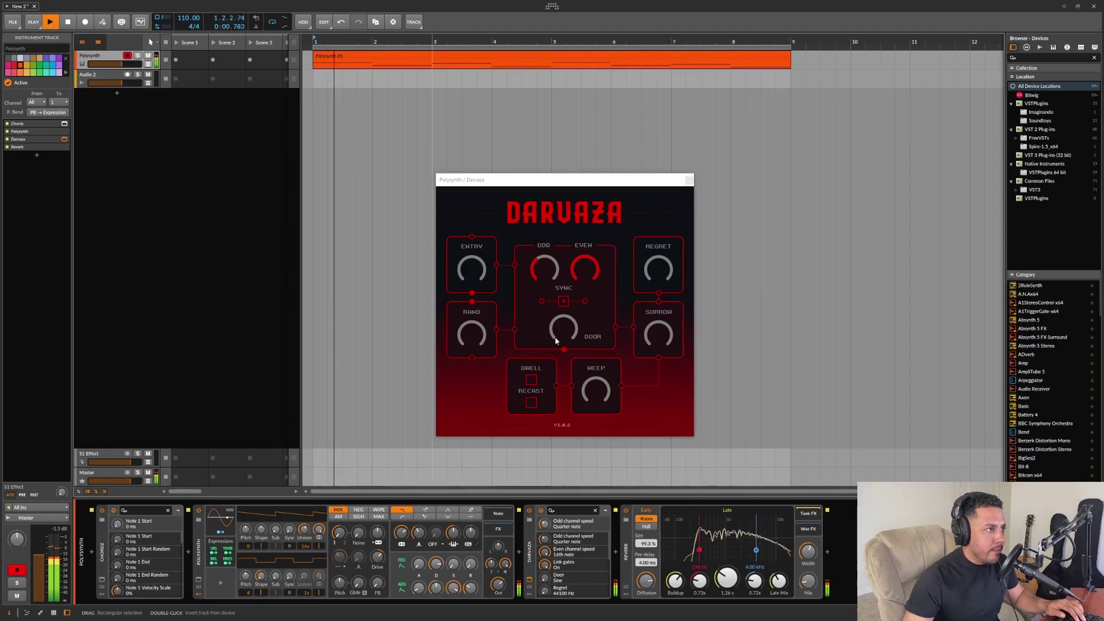
{"action": "left_click_drag", "start_coordinate": [555, 340], "coordinate": [571, 278]}
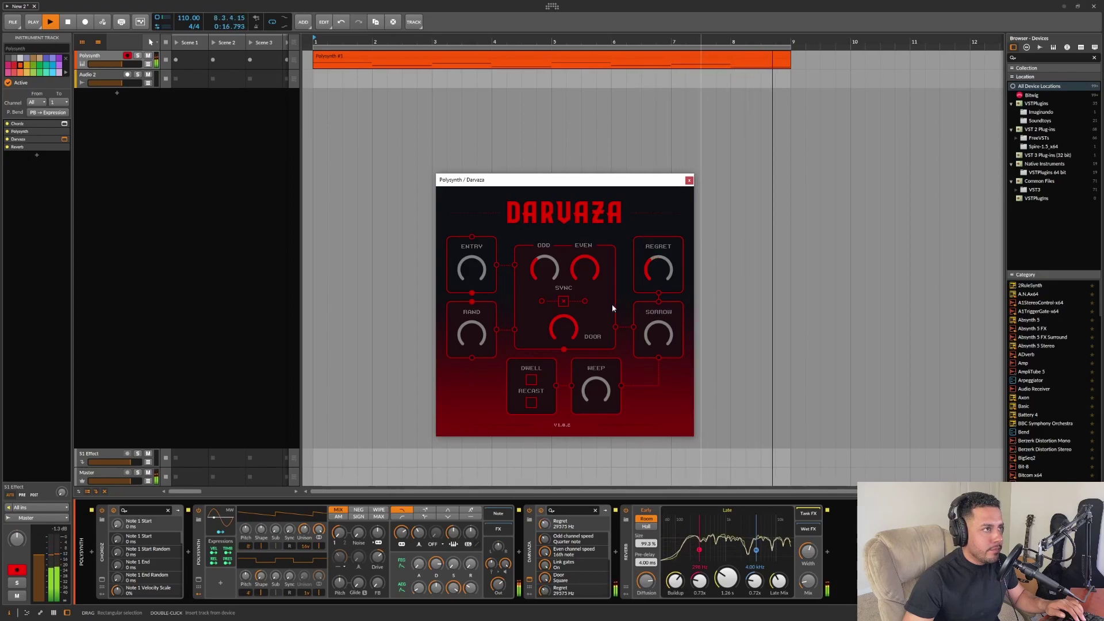
{"action": "left_click_drag", "start_coordinate": [535, 274], "coordinate": [586, 332]}
{"action": "left_click_drag", "start_coordinate": [577, 264], "coordinate": [592, 145]}
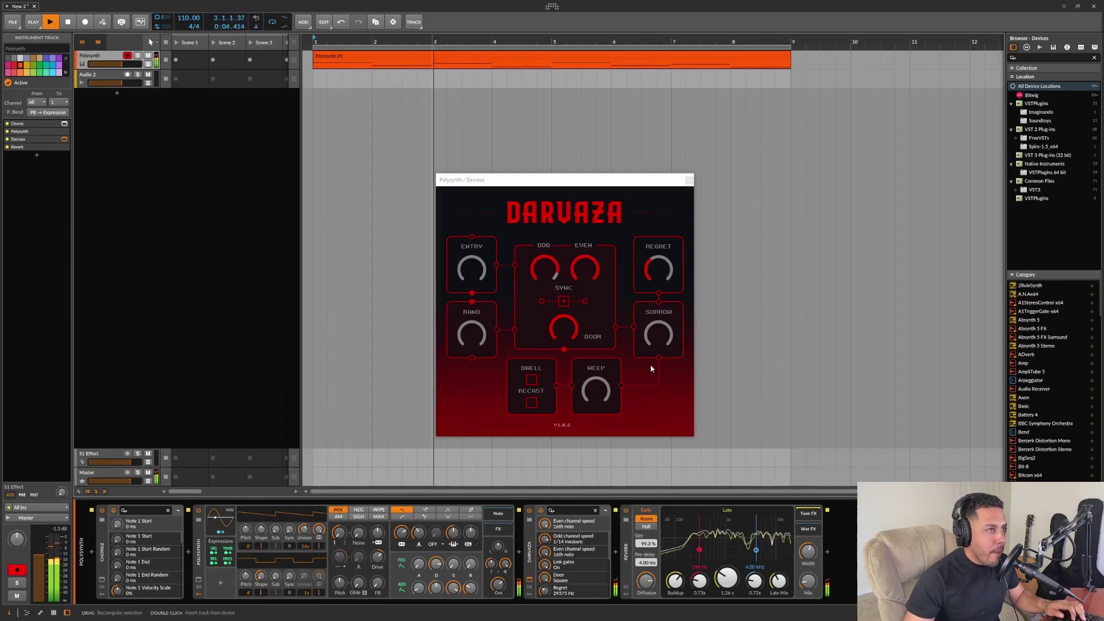
Audition the Sorrow and Weep effects in Darvaza and return both to zero
{"action": "left_click_drag", "start_coordinate": [655, 344], "coordinate": [655, 300]}
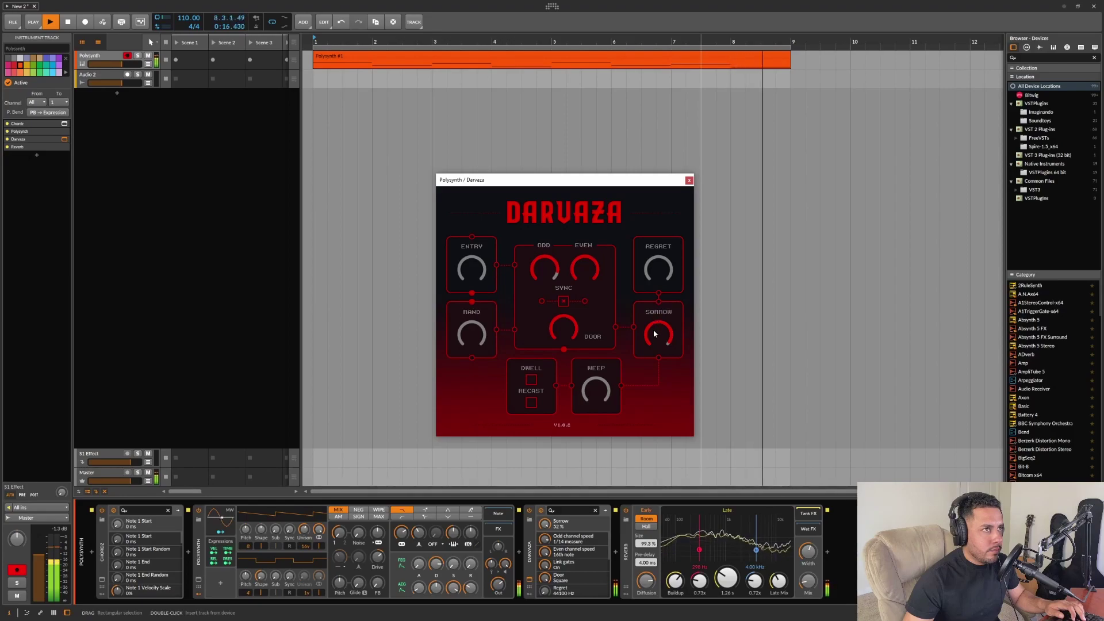
{"action": "scroll", "coordinate": [654, 333], "scroll_direction": "up", "scroll_amount": 5}
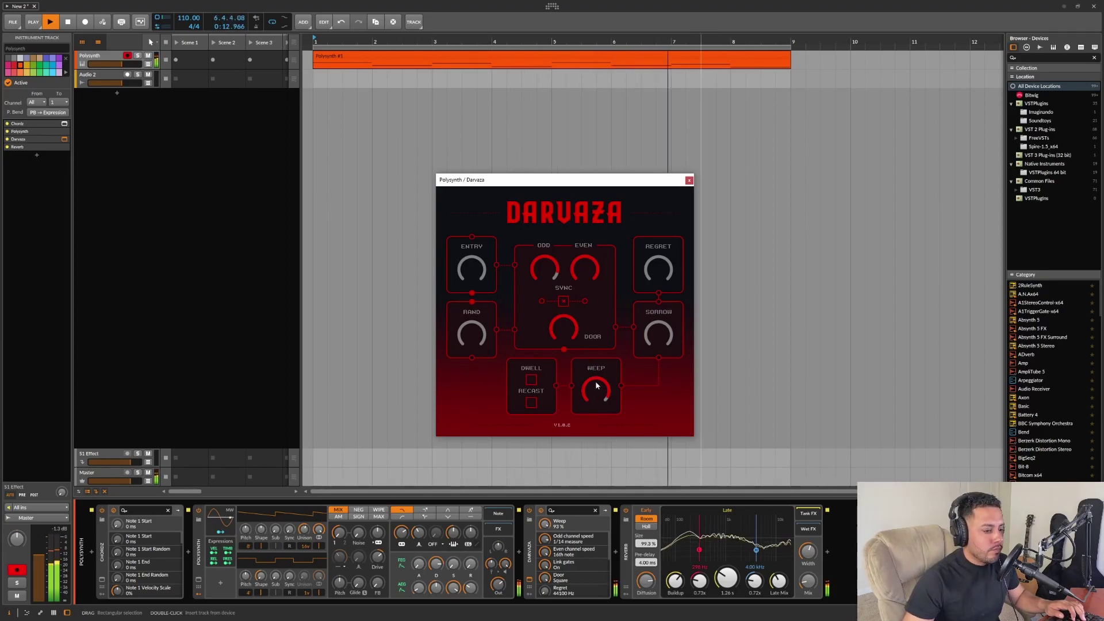
{"action": "left_click_drag", "start_coordinate": [596, 387], "coordinate": [600, 460]}
Turn on Dwell and Recast in Darvaza and set the randomized closing speed to 16th note
{"action": "left_click", "coordinate": [532, 381]}
{"action": "left_click", "coordinate": [531, 381]}
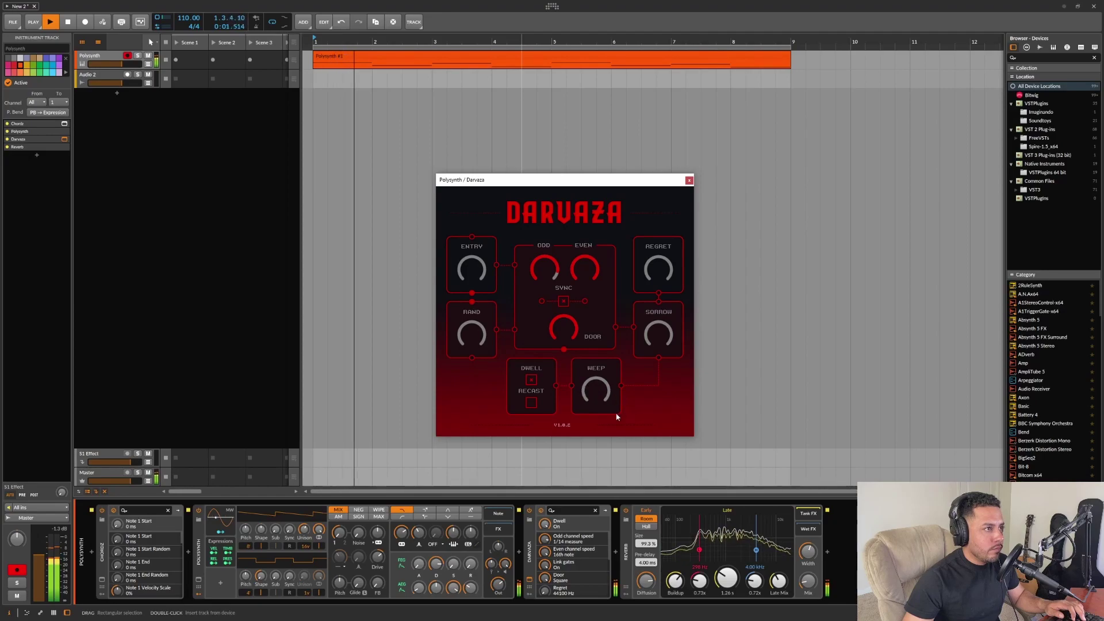
{"action": "left_click", "coordinate": [531, 401]}
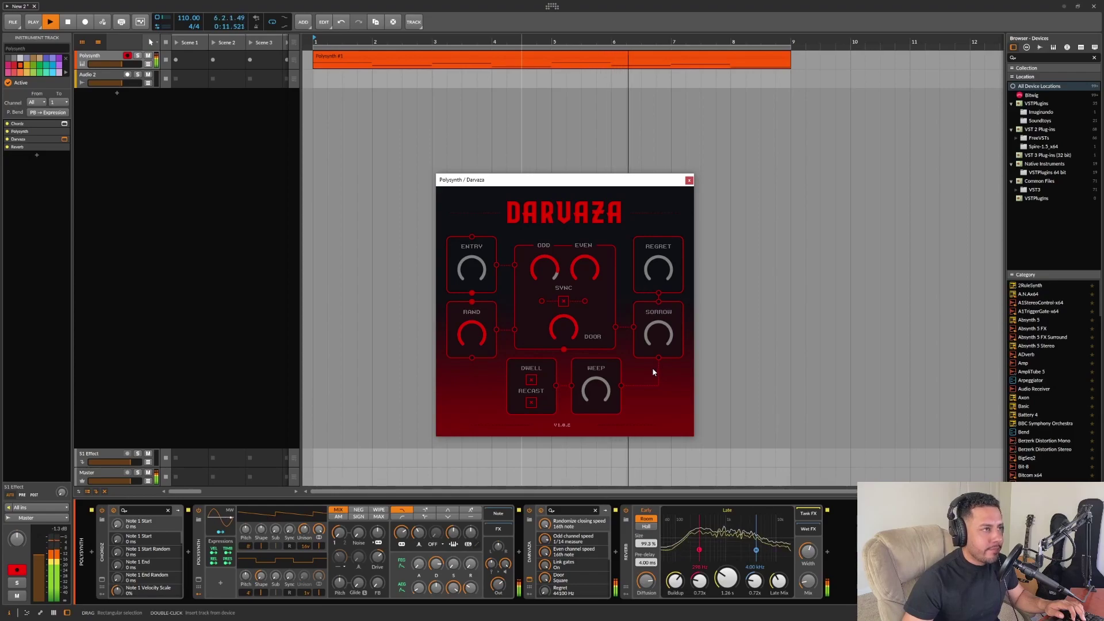
Set Darvaza's Regret to 30838 Hz and adjust the Sorrow and Entry amounts while the clip plays
{"action": "left_click_drag", "start_coordinate": [650, 277], "coordinate": [650, 251]}
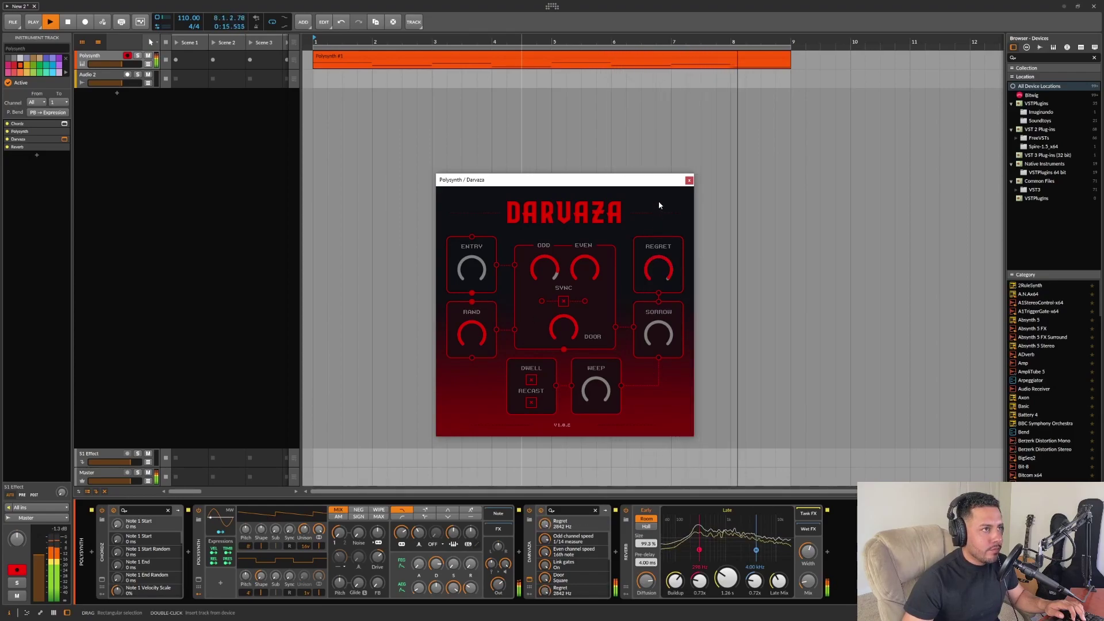
{"action": "mouse_move", "coordinate": [662, 315]}
{"action": "left_mouse_down"}
{"action": "mouse_move", "coordinate": [661, 284]}
{"action": "mouse_move", "coordinate": [661, 325]}
{"action": "left_mouse_up"}
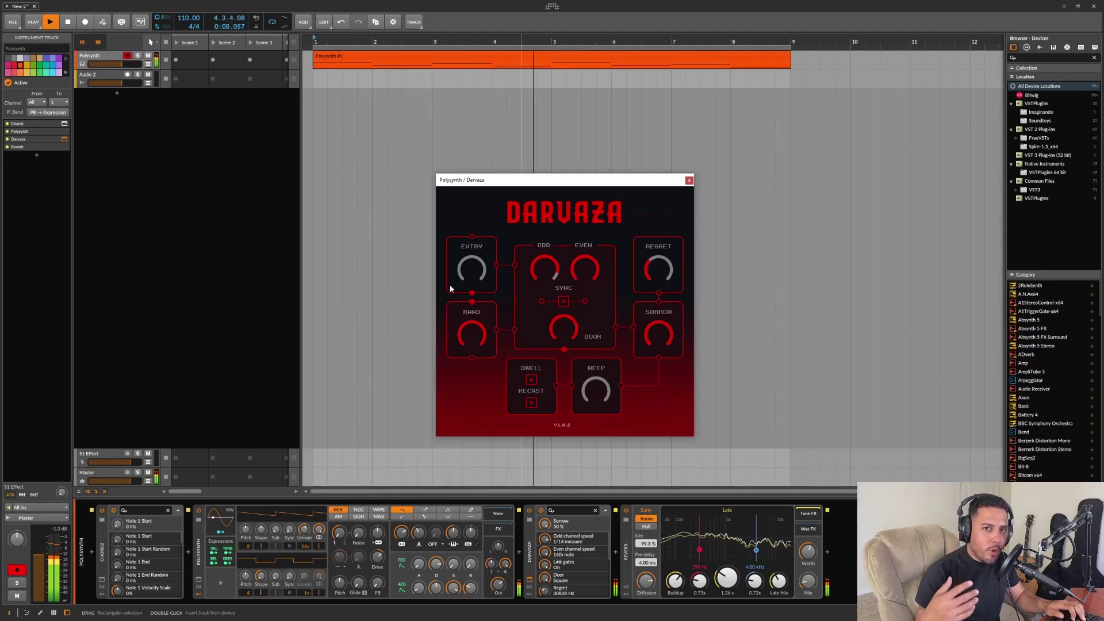
{"action": "scroll", "coordinate": [664, 333], "scroll_direction": "up", "scroll_amount": 2}
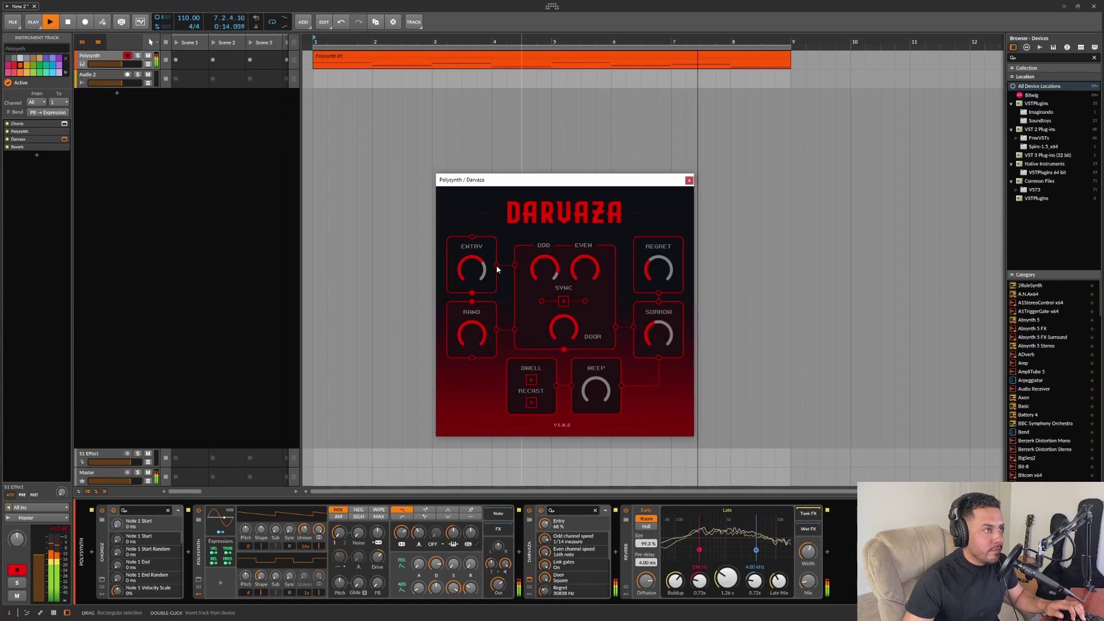
{"action": "left_click_drag", "start_coordinate": [471, 252], "coordinate": [500, 290]}
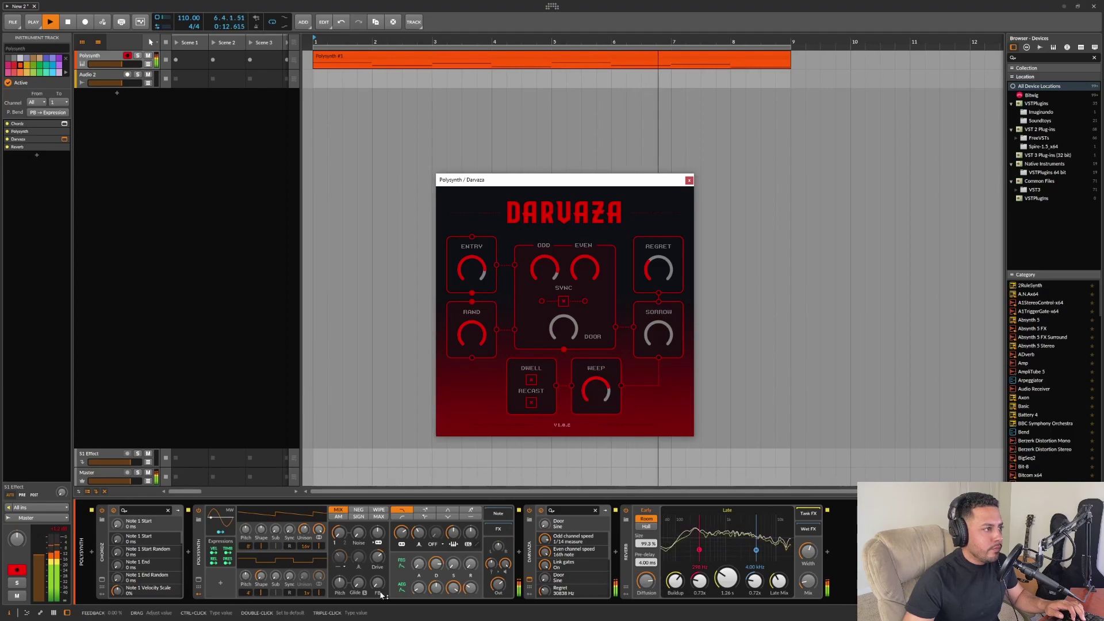
Try the Sorrow amount and return it to zero, with Door set to Square and Odd channel speed to 4 measures
{"action": "left_click", "coordinate": [419, 592]}
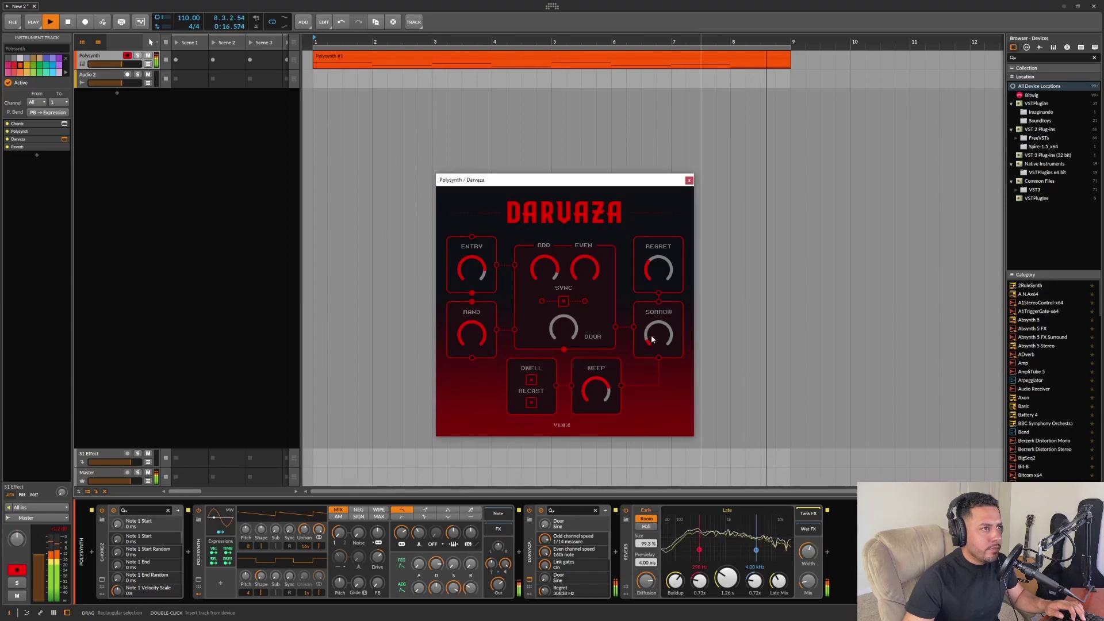
{"action": "left_click_drag", "start_coordinate": [658, 333], "coordinate": [656, 288]}
{"action": "left_click_drag", "start_coordinate": [653, 330], "coordinate": [648, 362]}
{"action": "left_click_drag", "start_coordinate": [569, 325], "coordinate": [546, 310]}
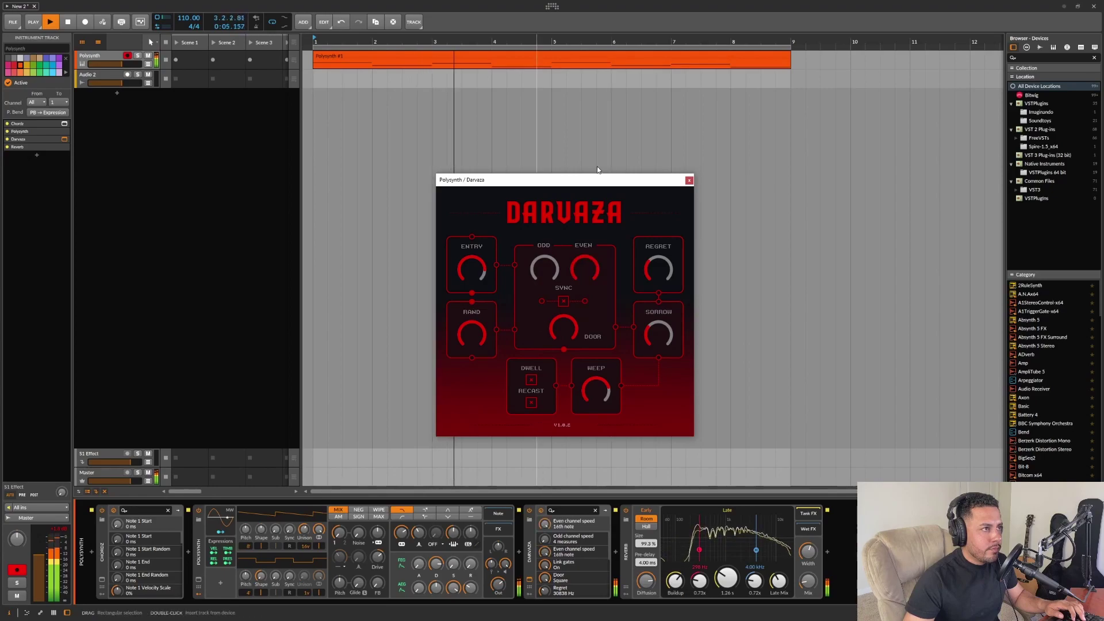
{"action": "left_click_drag", "start_coordinate": [598, 271], "coordinate": [589, 261]}
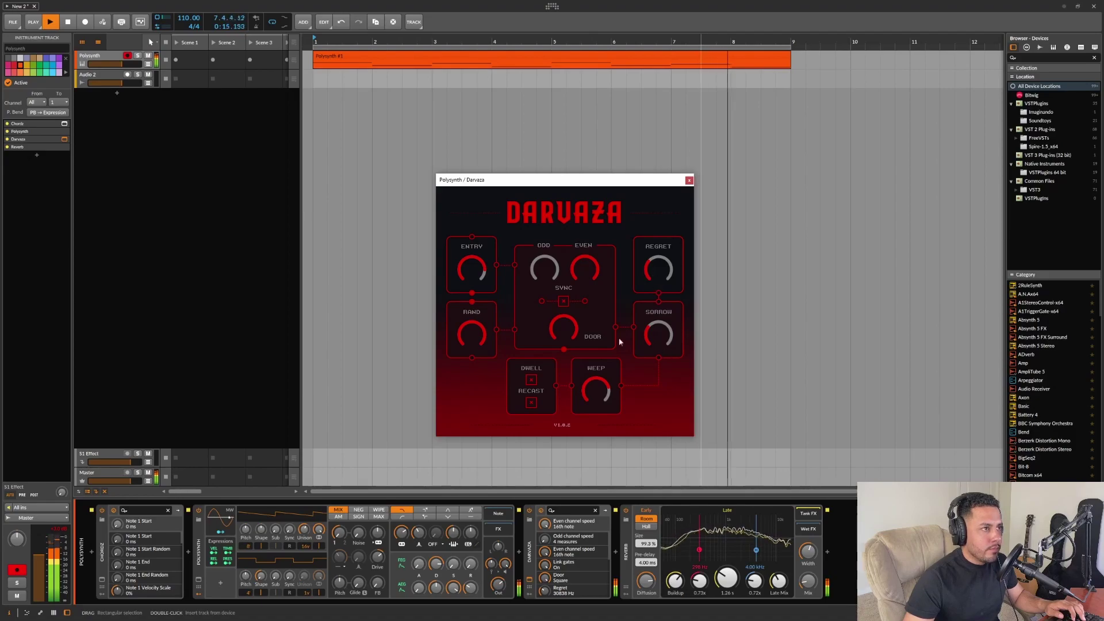
Set Darvaza's Entry to zero, Regret to 19471 Hz and Dwell off, ending playback
{"action": "left_click_drag", "start_coordinate": [471, 269], "coordinate": [466, 340]}
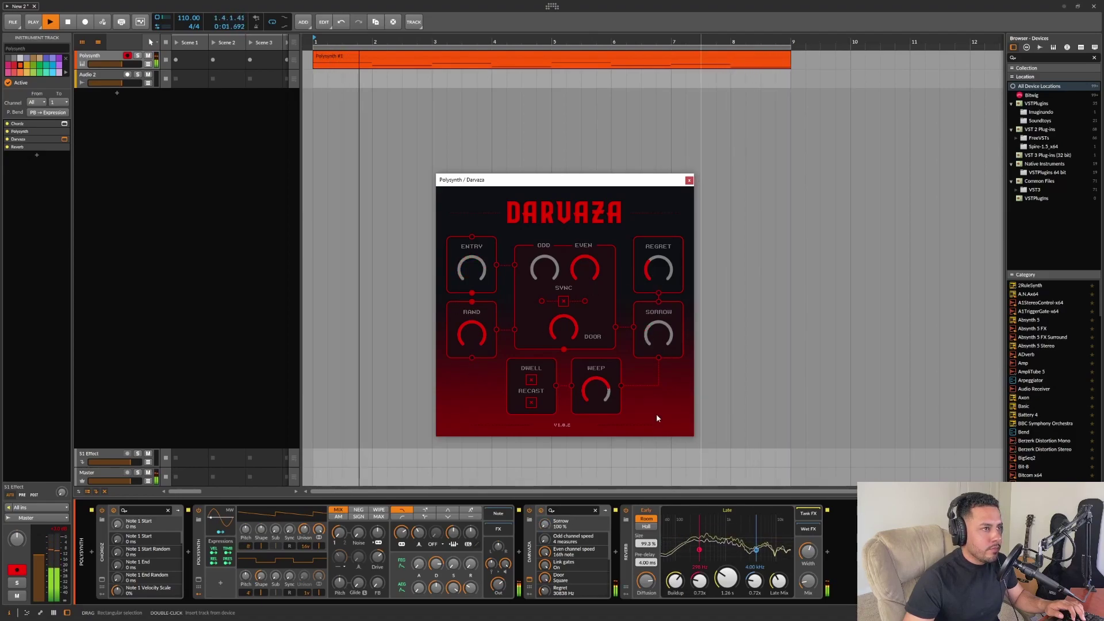
{"action": "double_click", "coordinate": [655, 268]}
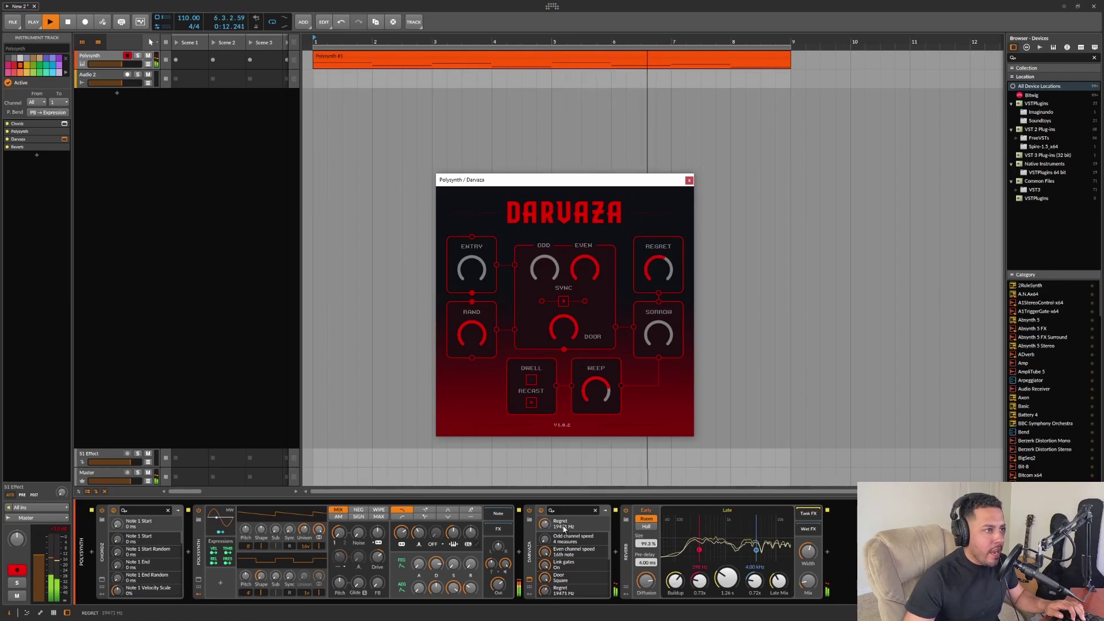
{"action": "key", "text": "space"}
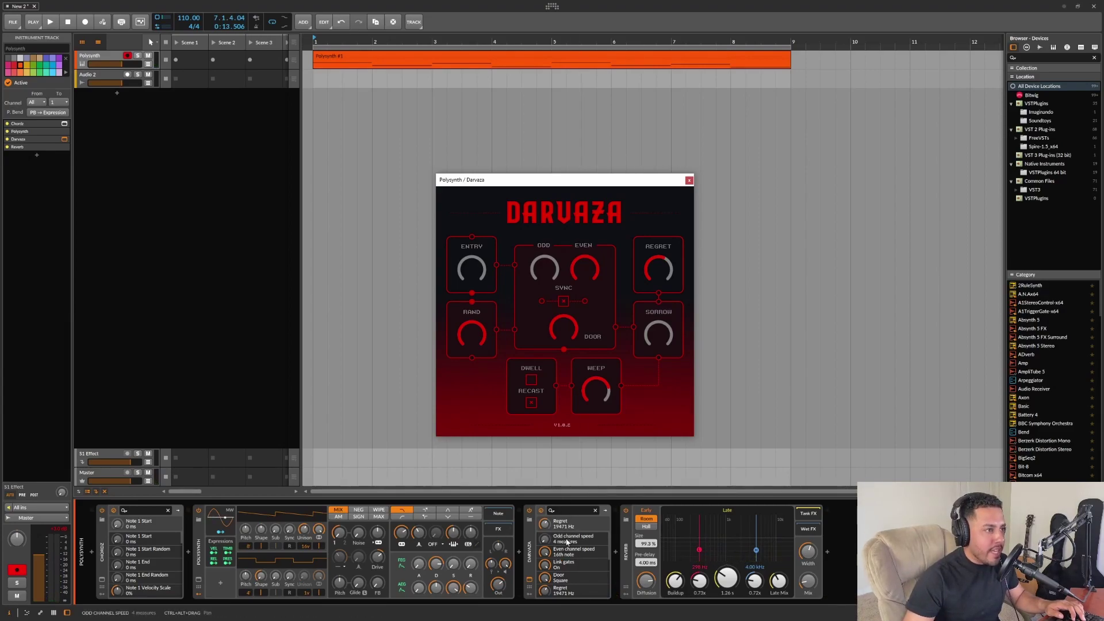
Look at the controller mapping and automation options for Darvaza's Regret parameter
{"action": "right_click", "coordinate": [543, 523]}
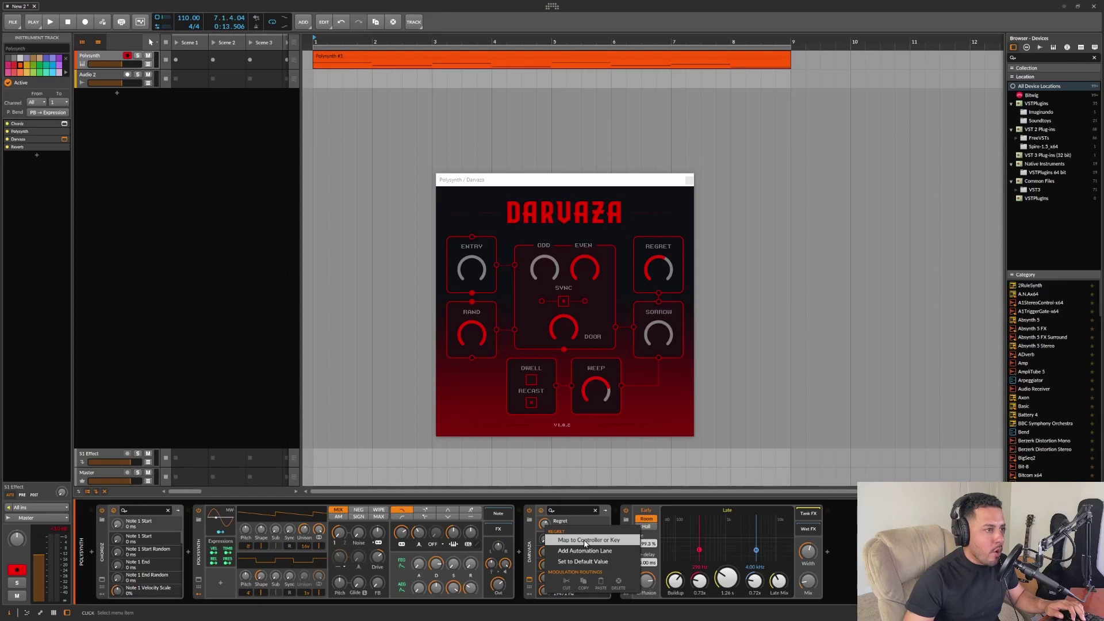
{"action": "left_click", "coordinate": [598, 553]}
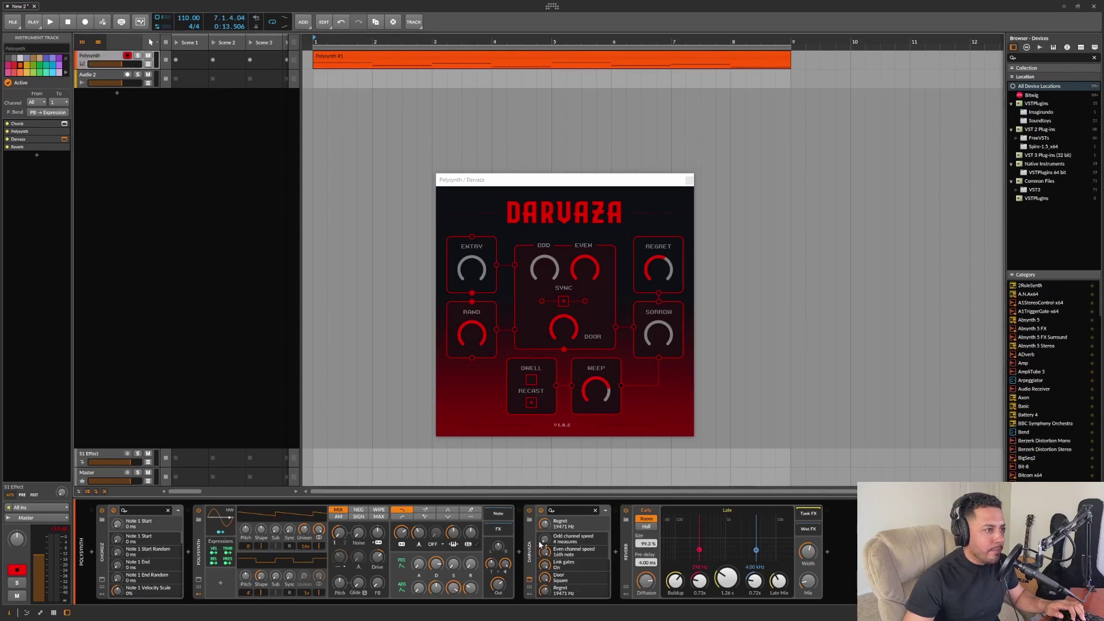
{"action": "right_click", "coordinate": [547, 530]}
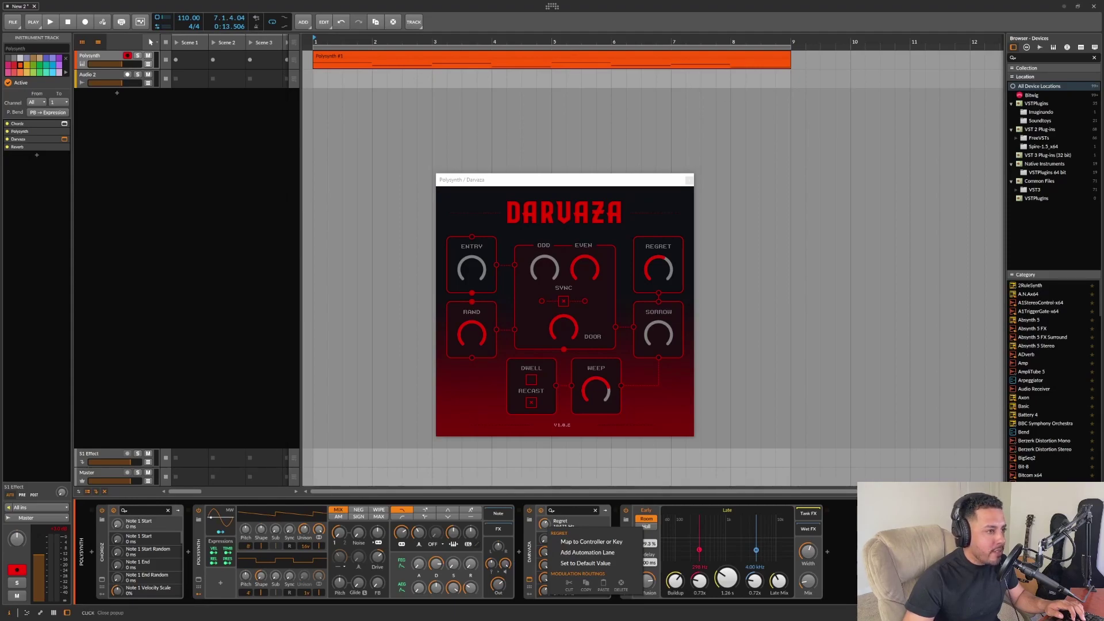
Show the modulator slots of the Darvaza device without its remote controls
{"action": "left_click", "coordinate": [529, 591]}
{"action": "left_click", "coordinate": [529, 590]}
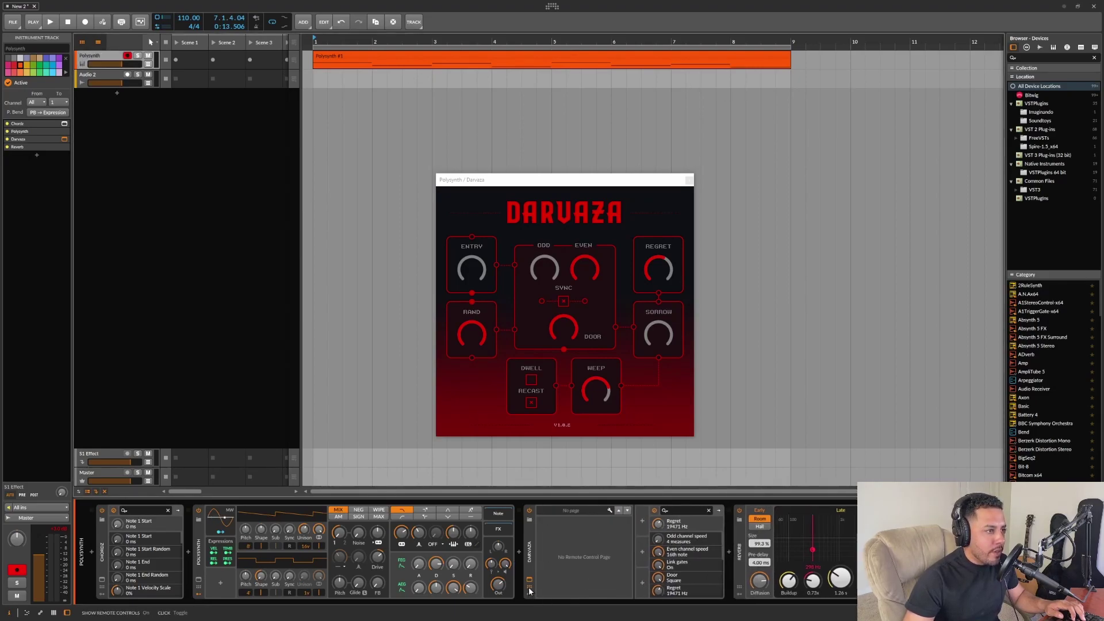
{"action": "left_click", "coordinate": [529, 593]}
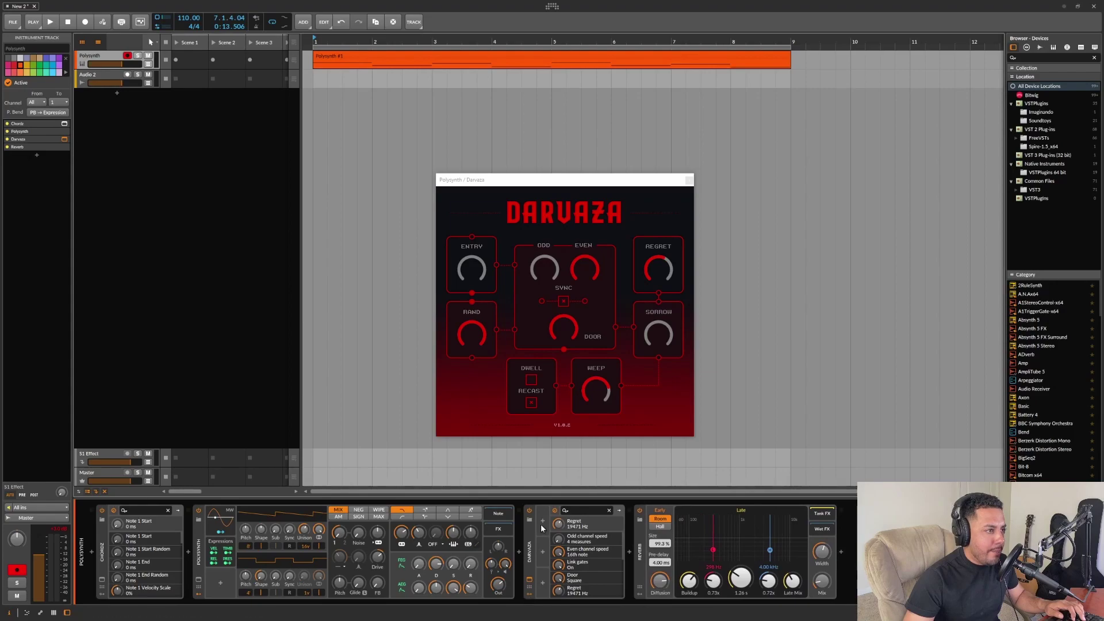
Add an LFO modulator to Darvaza's first modulator slot
{"action": "left_click", "coordinate": [542, 522]}
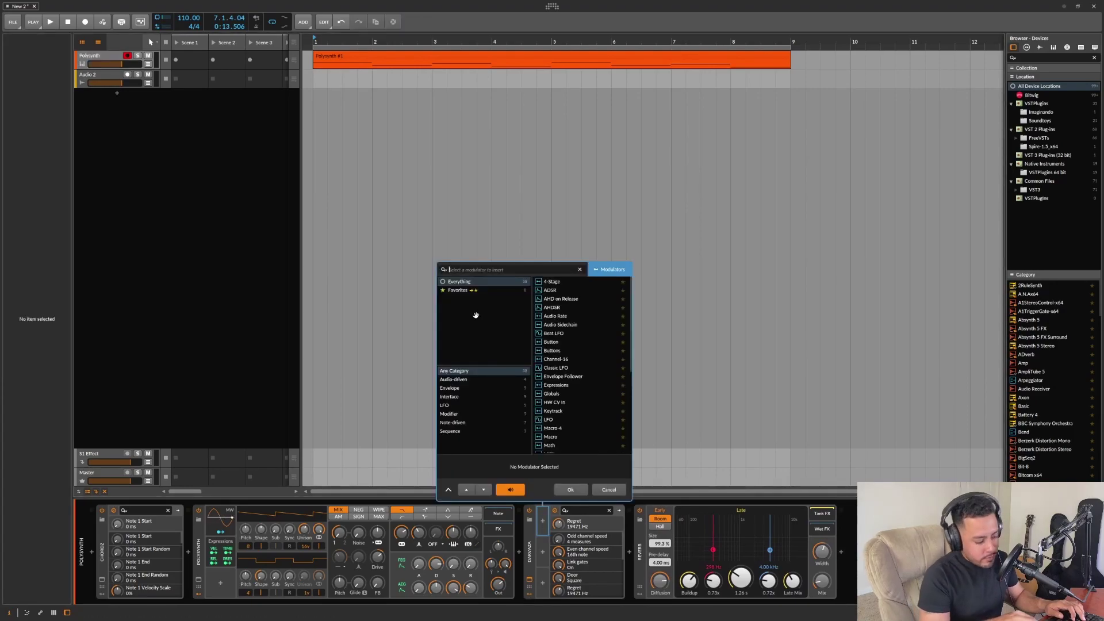
{"action": "type", "text": "lfo"}
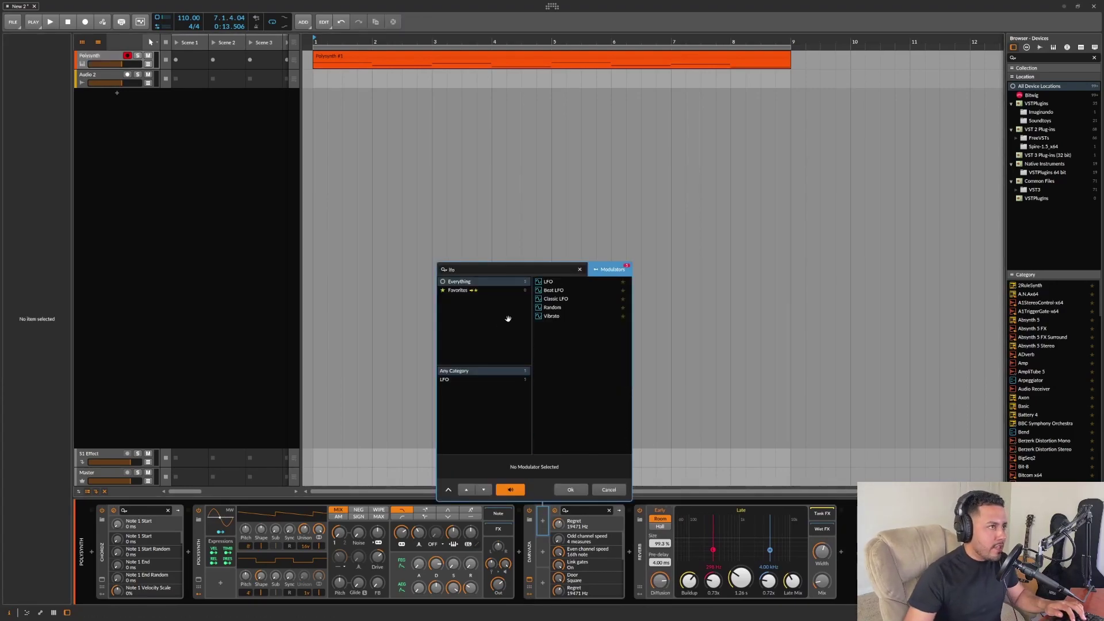
{"action": "left_click", "coordinate": [556, 281]}
{"action": "key", "text": "Return"}
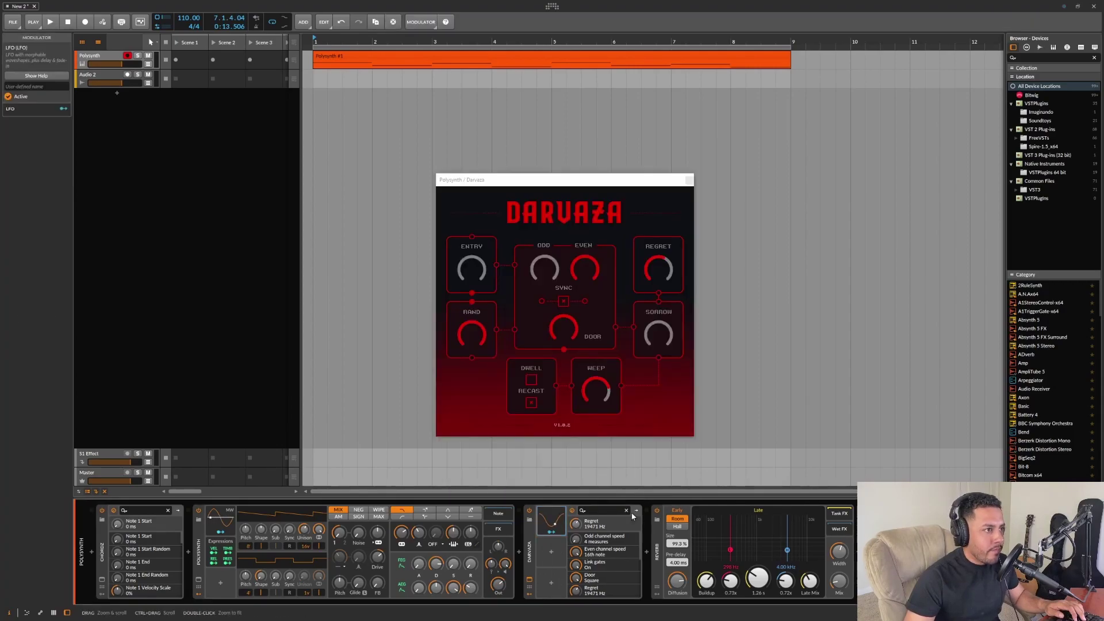
Delete the LFO modulator from the Darvaza device
{"action": "left_click", "coordinate": [563, 523]}
{"action": "left_click", "coordinate": [561, 524]}
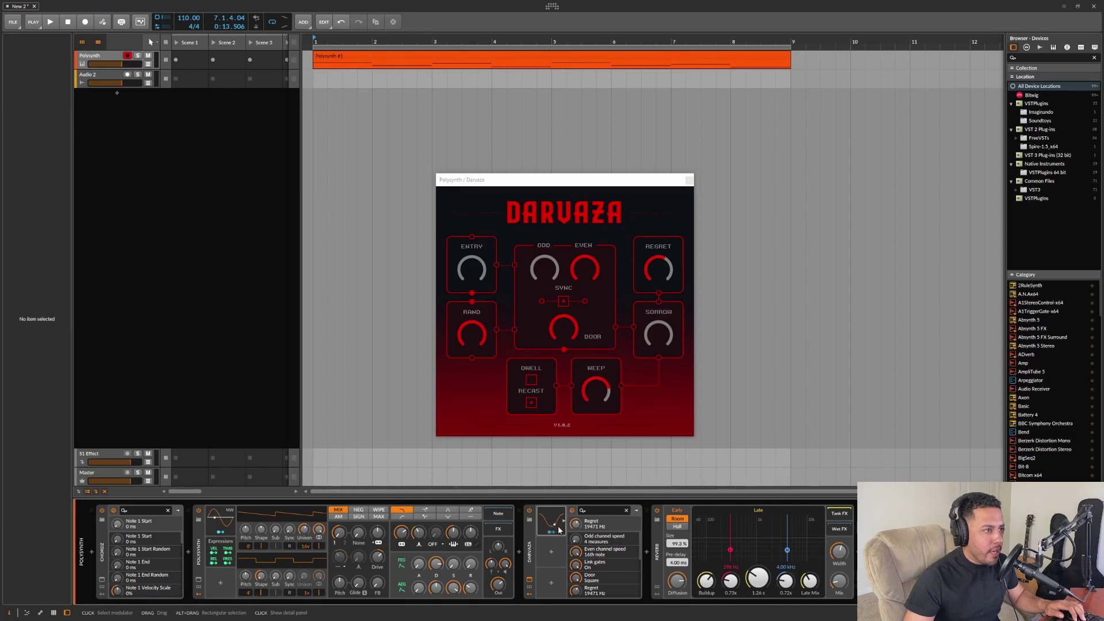
{"action": "left_click", "coordinate": [561, 524]}
{"action": "key", "text": "Delete"}
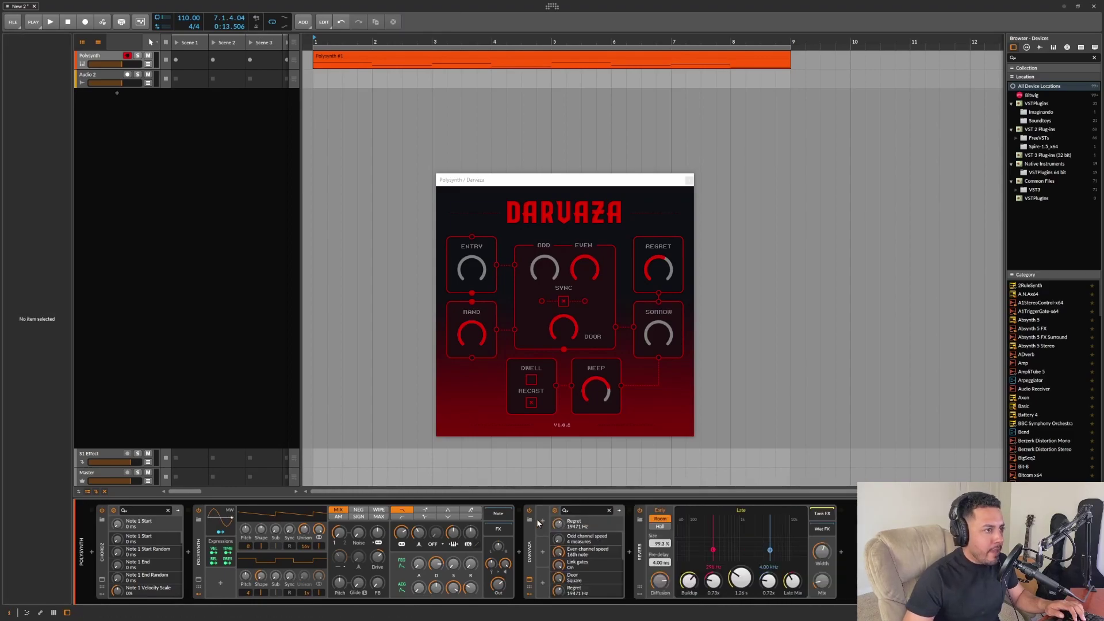
Add a Random modulator to the first modulator slot of the Darvaza device
{"action": "left_click", "coordinate": [541, 523]}
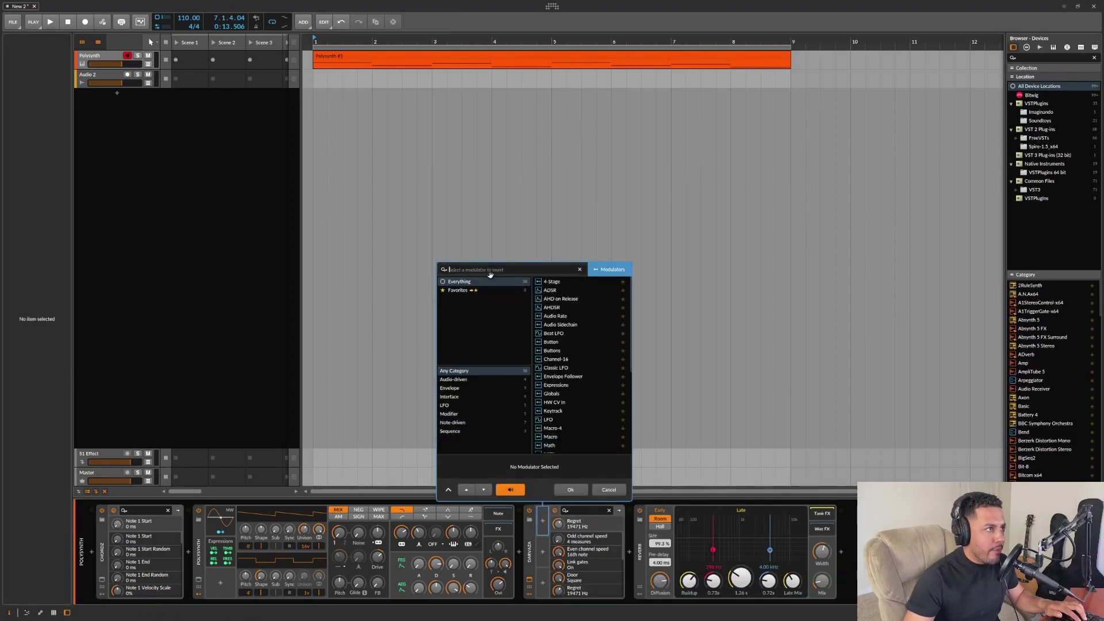
{"action": "type", "text": "ra"}
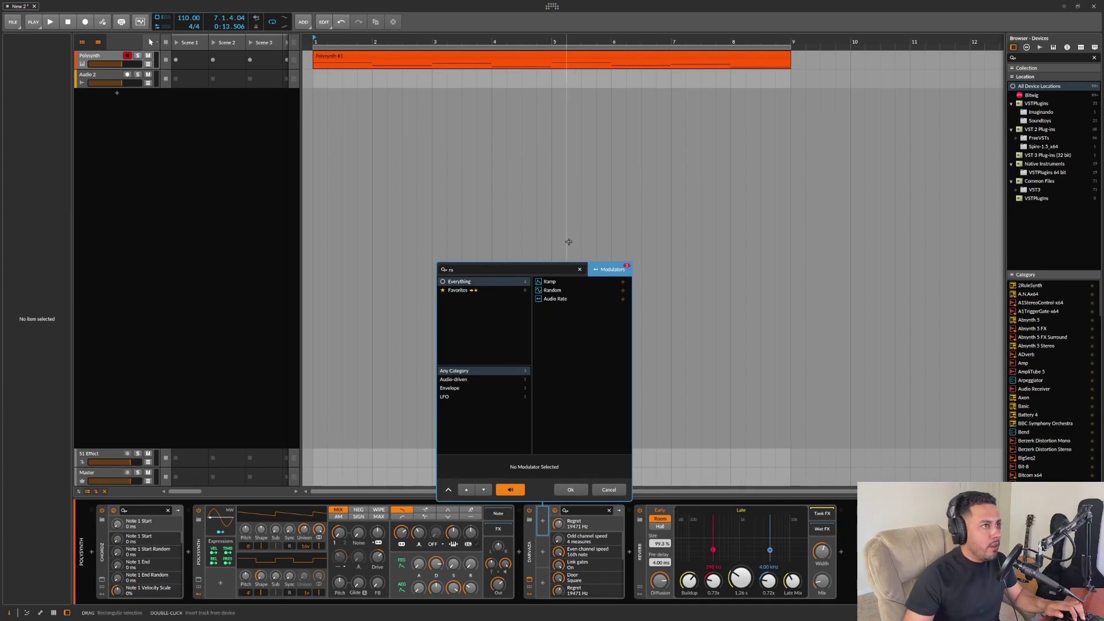
{"action": "left_click", "coordinate": [553, 290]}
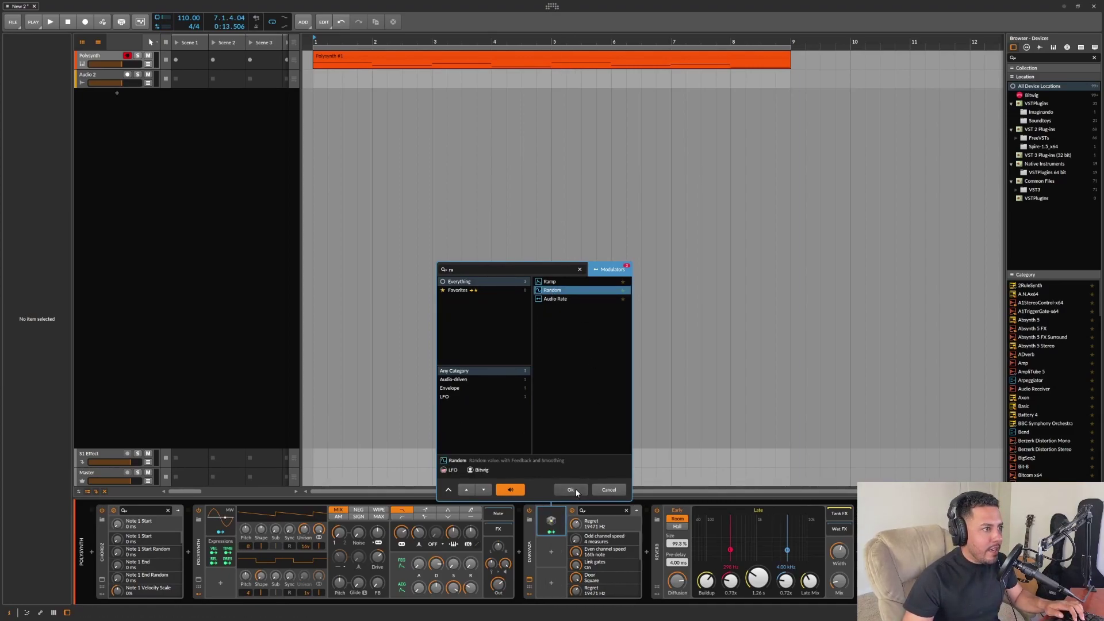
{"action": "left_click", "coordinate": [571, 490]}
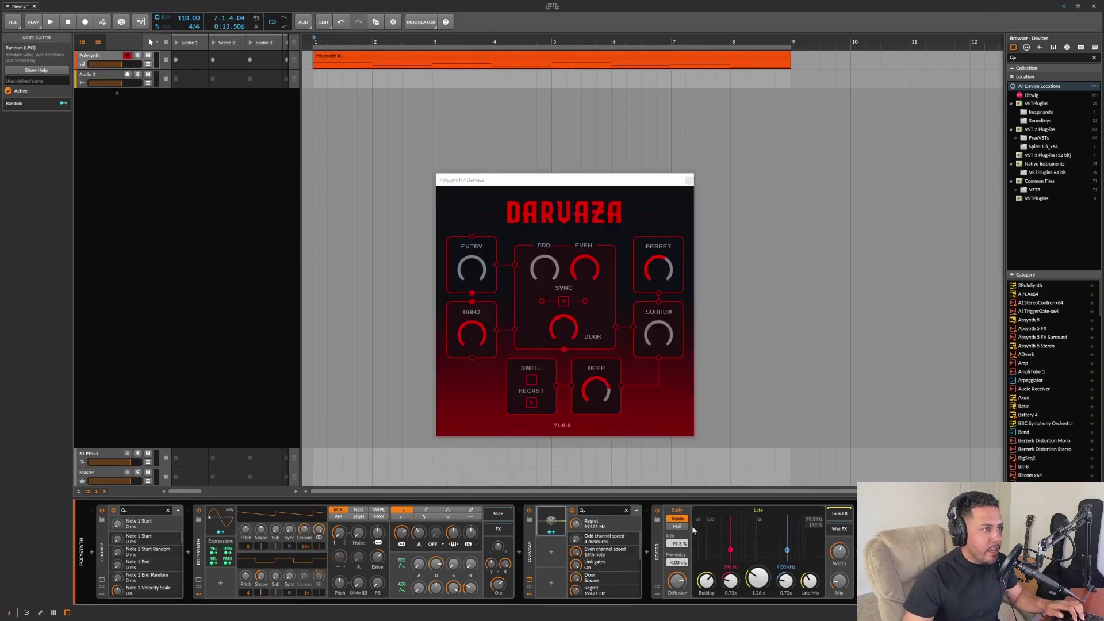
Set Regret to 44100 Hz, map the Random modulator to it with an amount of +1.000, and show the modulator's details
{"action": "left_click", "coordinate": [551, 530]}
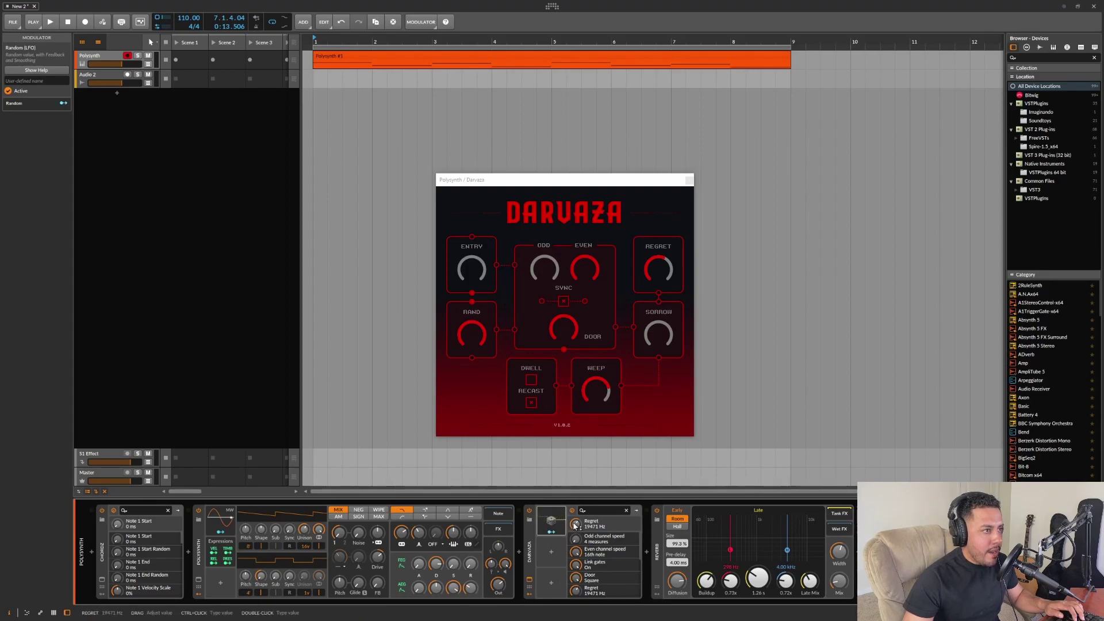
{"action": "left_click_drag", "start_coordinate": [671, 265], "coordinate": [661, 299]}
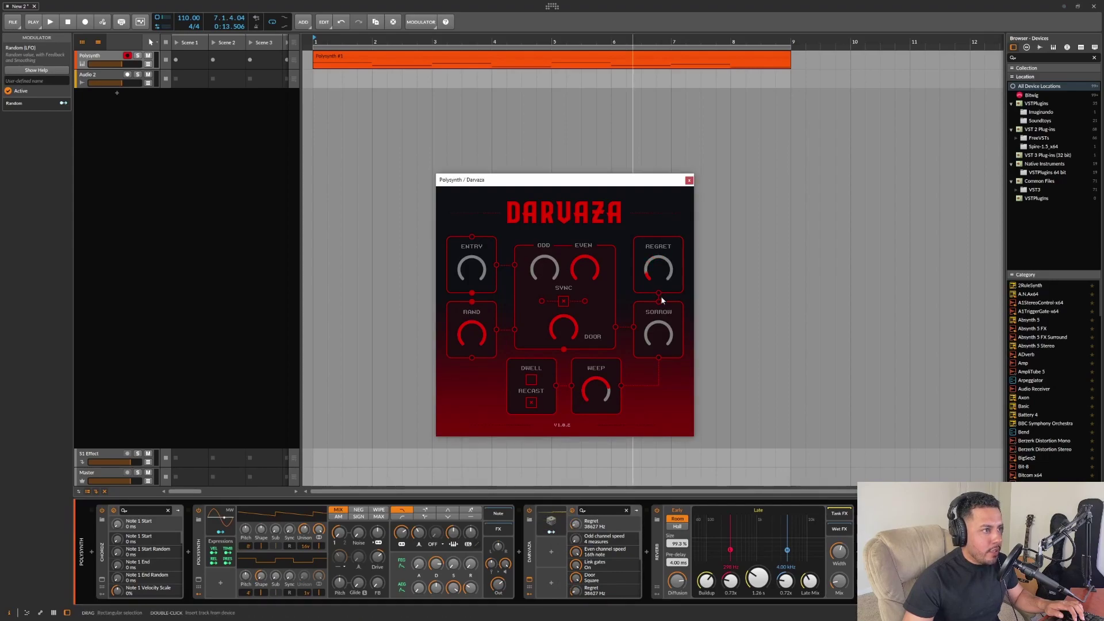
{"action": "left_click", "coordinate": [551, 530]}
{"action": "left_click_drag", "start_coordinate": [575, 523], "coordinate": [576, 515]}
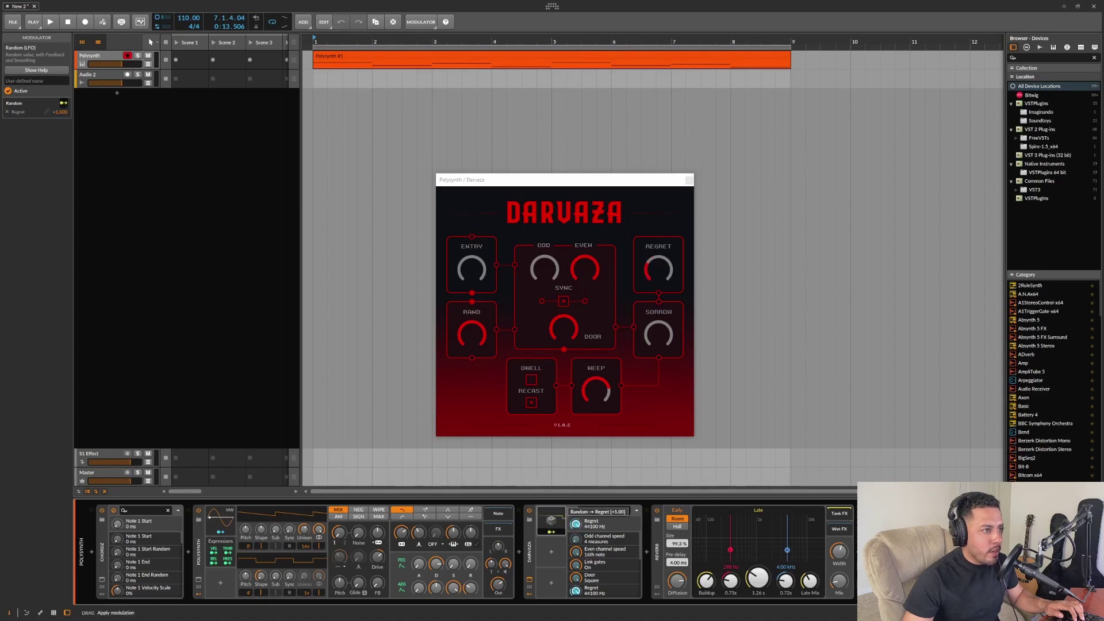
{"action": "left_click", "coordinate": [564, 519]}
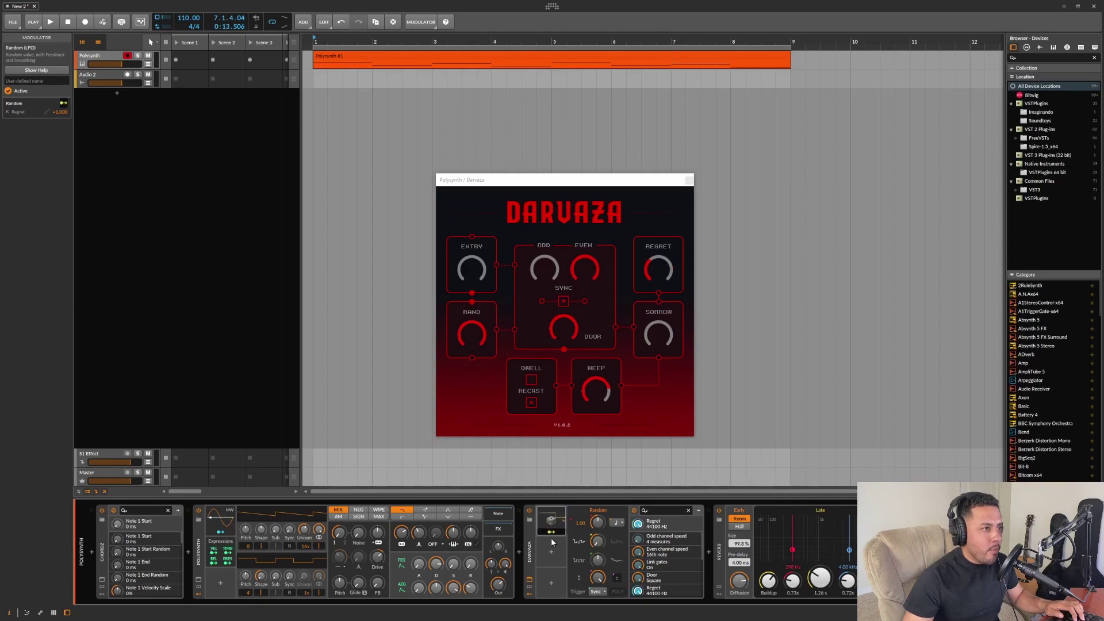
Add a second Random modulator to Darvaza's next free modulator slot
{"action": "left_click", "coordinate": [553, 553]}
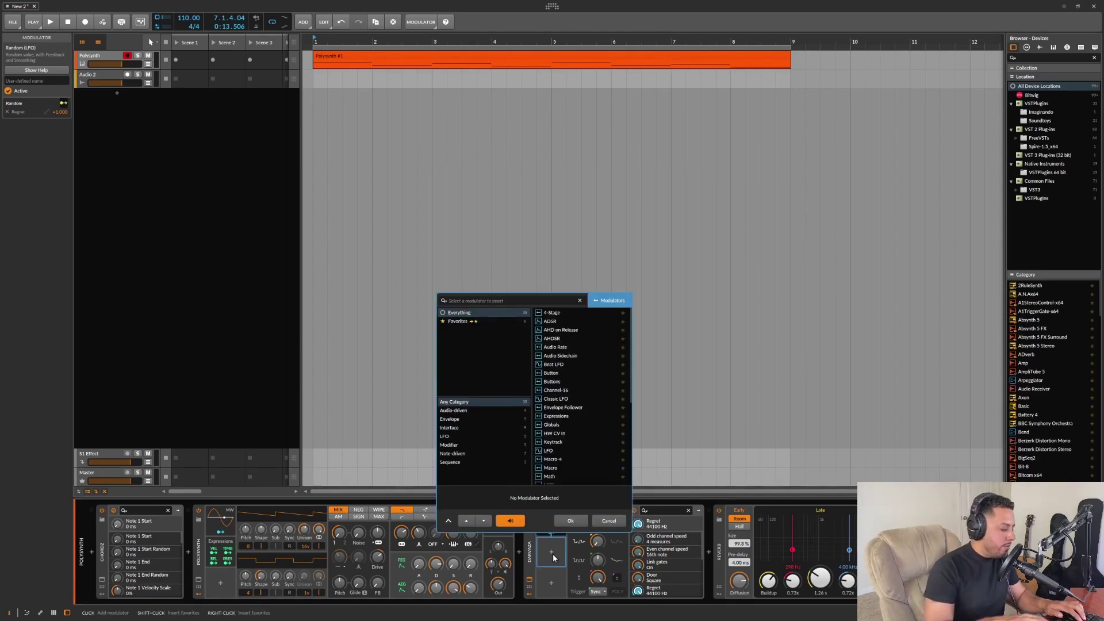
{"action": "type", "text": "ran"}
{"action": "left_click", "coordinate": [553, 313]}
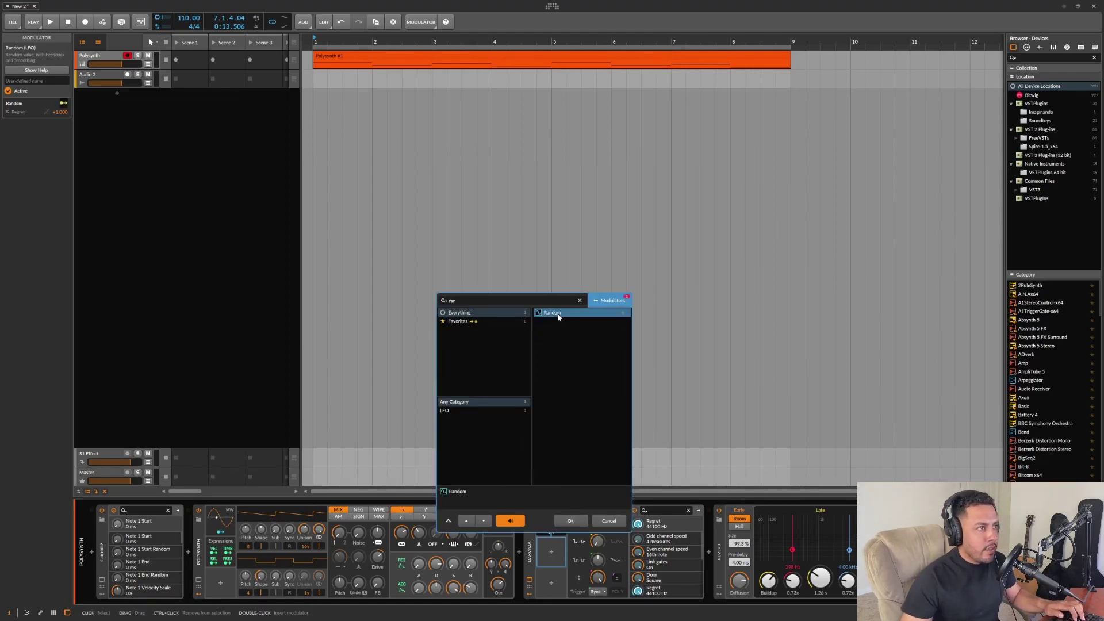
{"action": "left_click", "coordinate": [570, 520]}
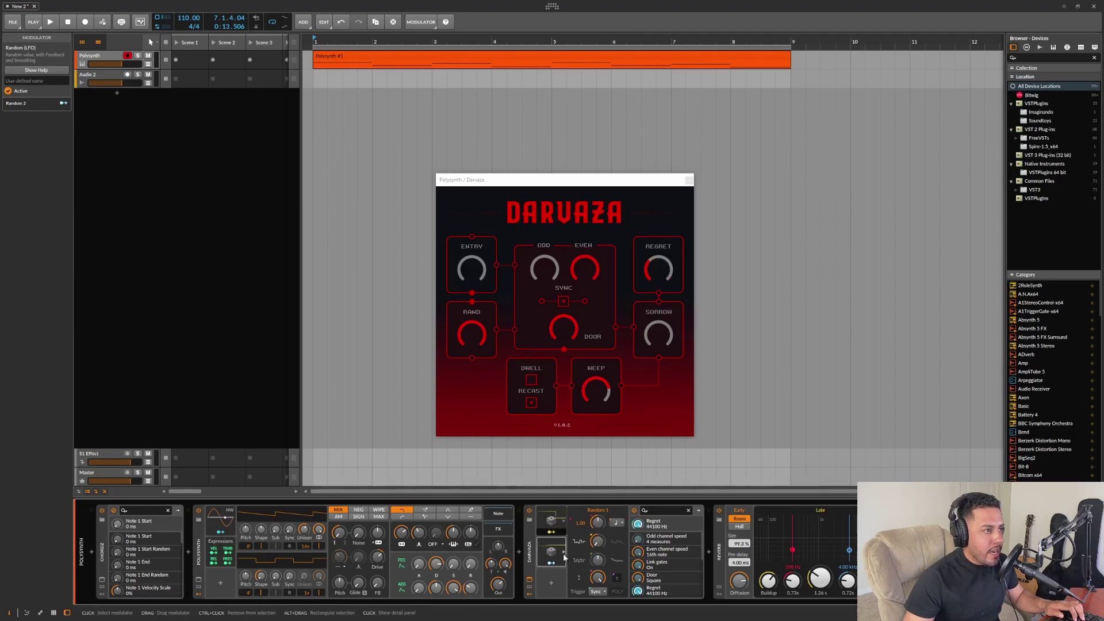
Set Sorrow to 100 % and map the second Random modulator to it with an amount of +1.000
{"action": "left_click", "coordinate": [659, 313]}
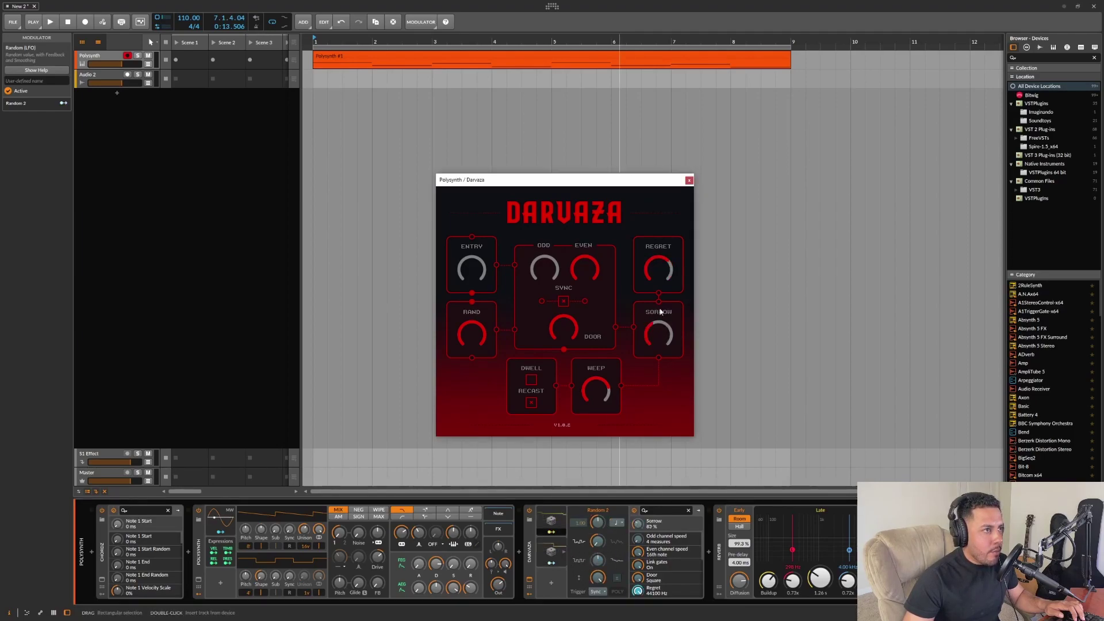
{"action": "left_click", "coordinate": [551, 563]}
{"action": "left_click_drag", "start_coordinate": [637, 524], "coordinate": [637, 506]}
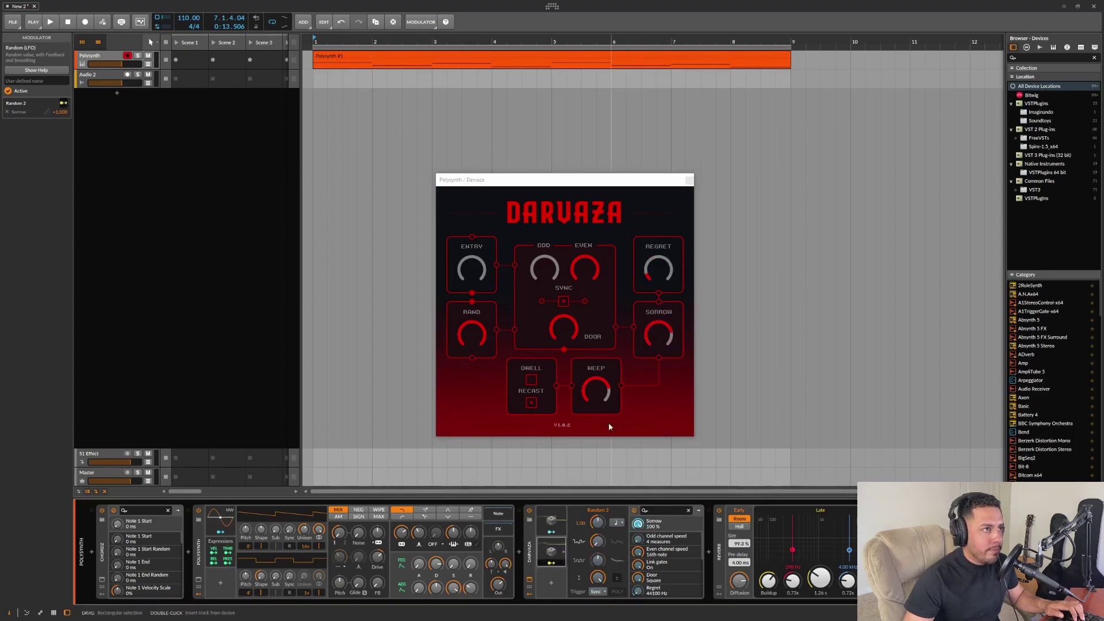
Add a third Random modulator to the empty slot below the first two on Darvaza
{"action": "left_click", "coordinate": [550, 585]}
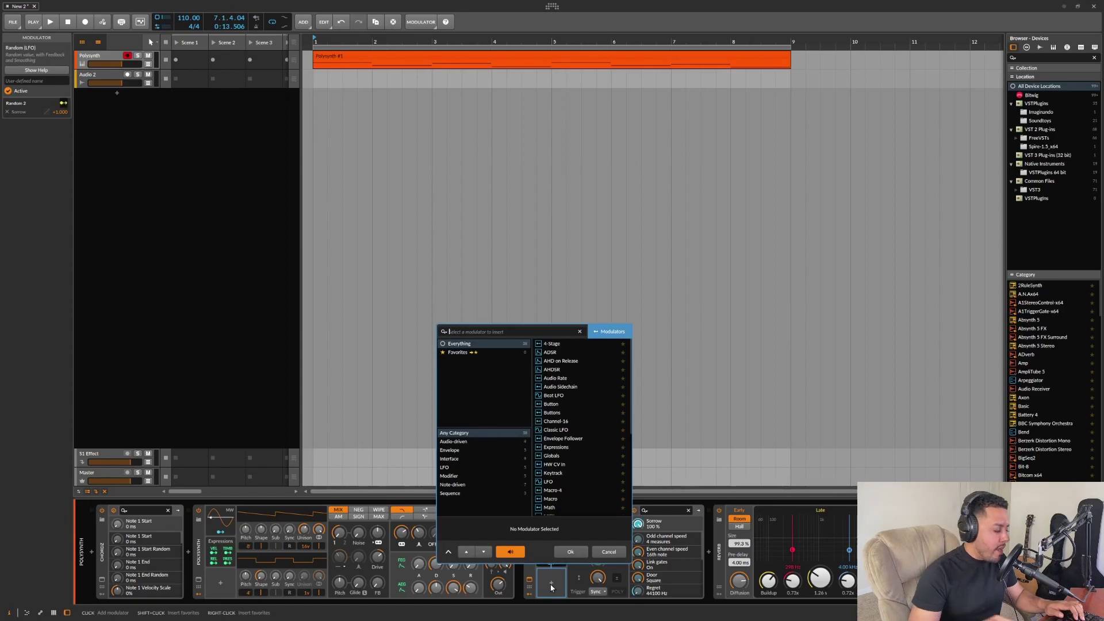
{"action": "type", "text": "rand"}
{"action": "left_click", "coordinate": [598, 343]}
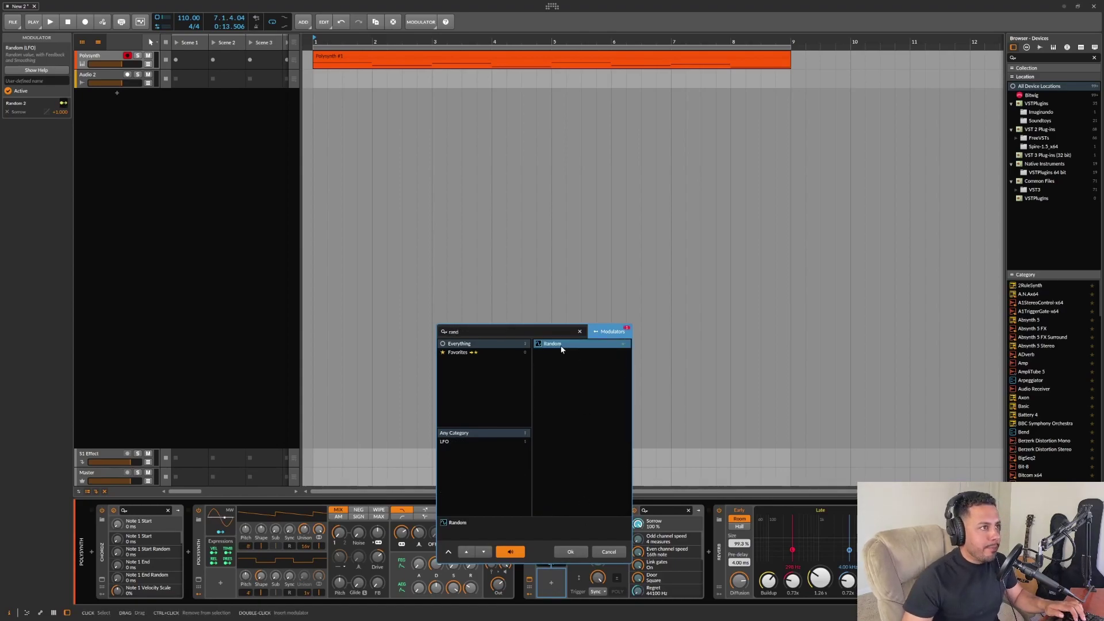
{"action": "left_click", "coordinate": [581, 553]}
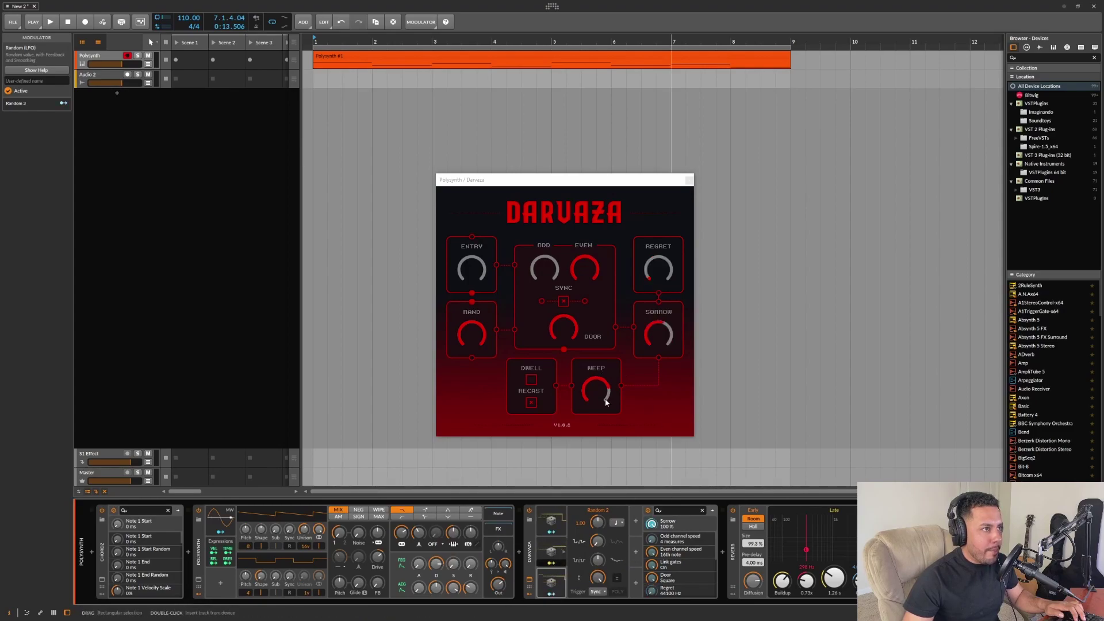
Lower Weep to 0 % and map the third Random modulator to it with an amount of +1.000
{"action": "left_click_drag", "start_coordinate": [605, 402], "coordinate": [604, 449]}
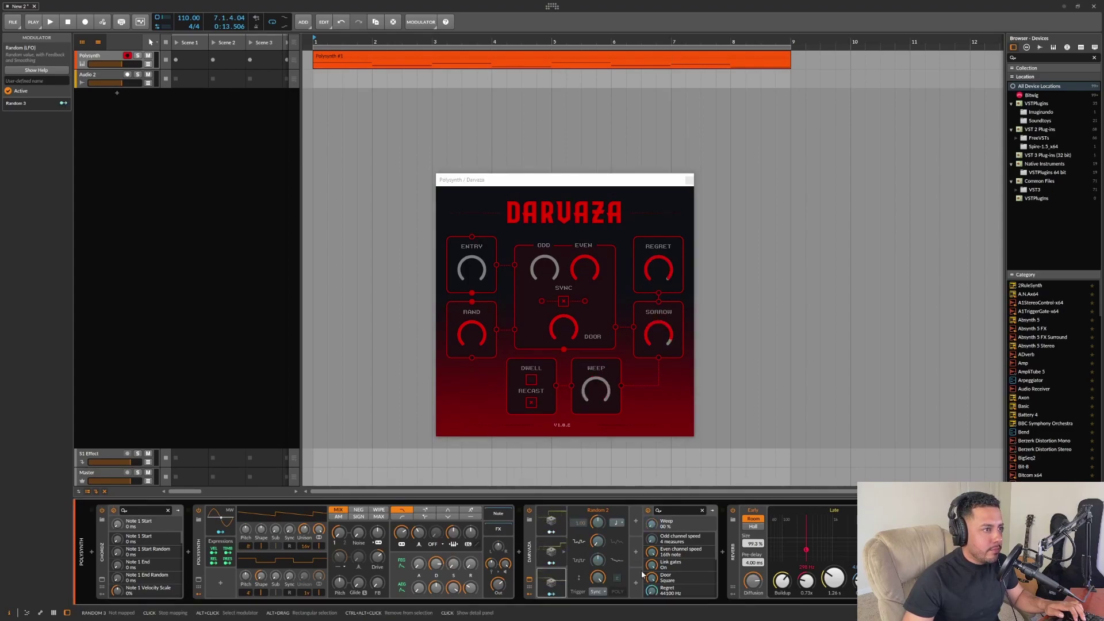
{"action": "left_click_drag", "start_coordinate": [651, 523], "coordinate": [652, 488]}
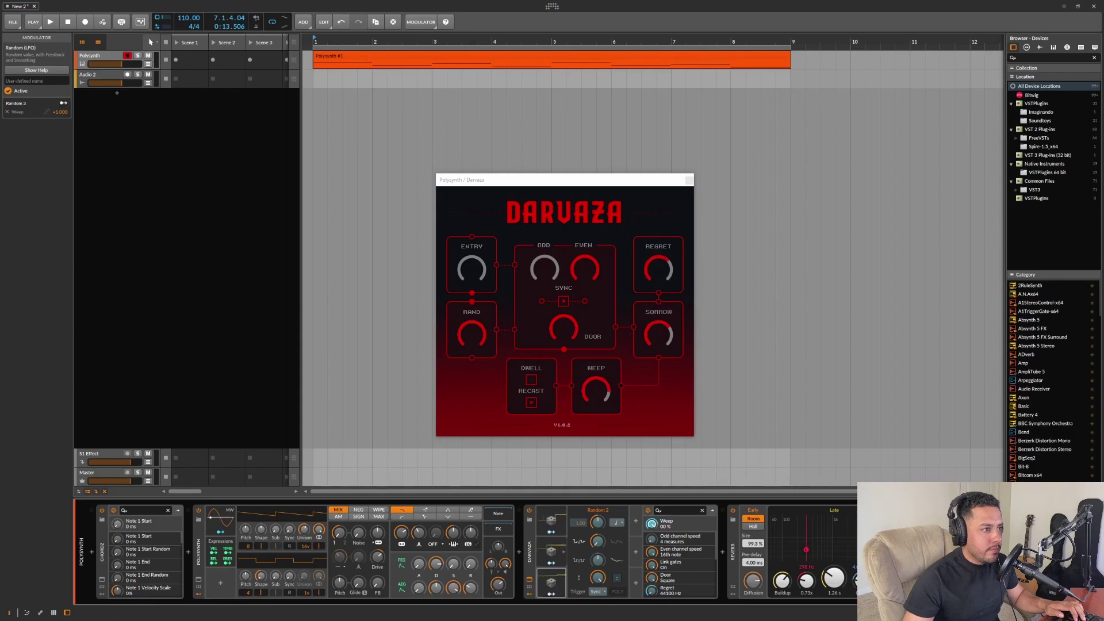
Set the timebase of the second Random modulator, which drives Sorrow, to Half note
{"action": "left_click", "coordinate": [561, 553]}
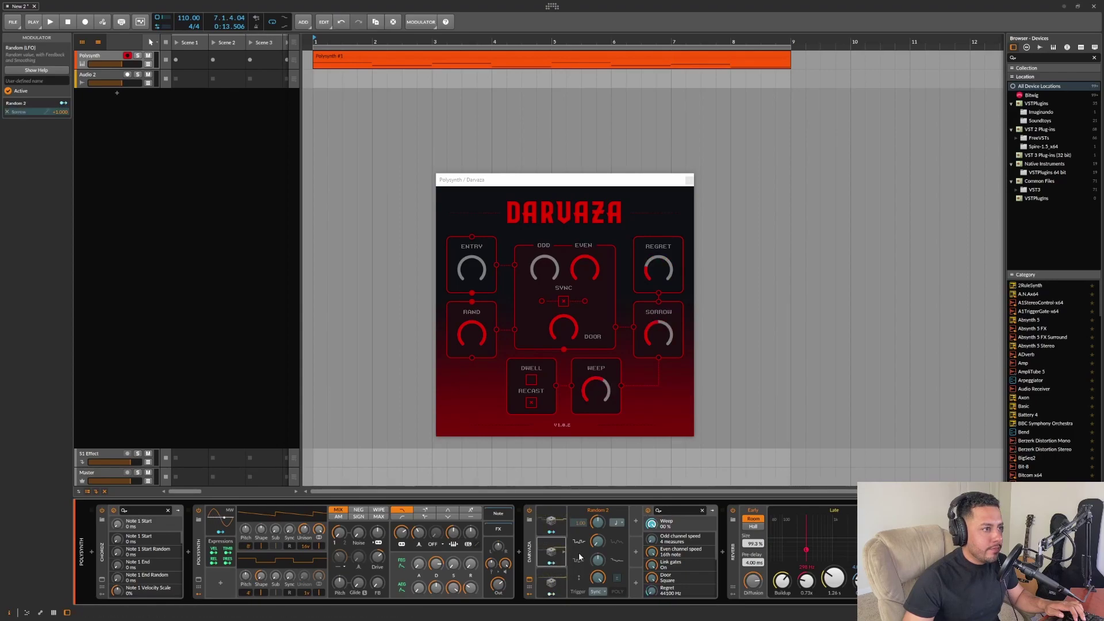
{"action": "left_click", "coordinate": [561, 546]}
{"action": "left_click", "coordinate": [562, 548]}
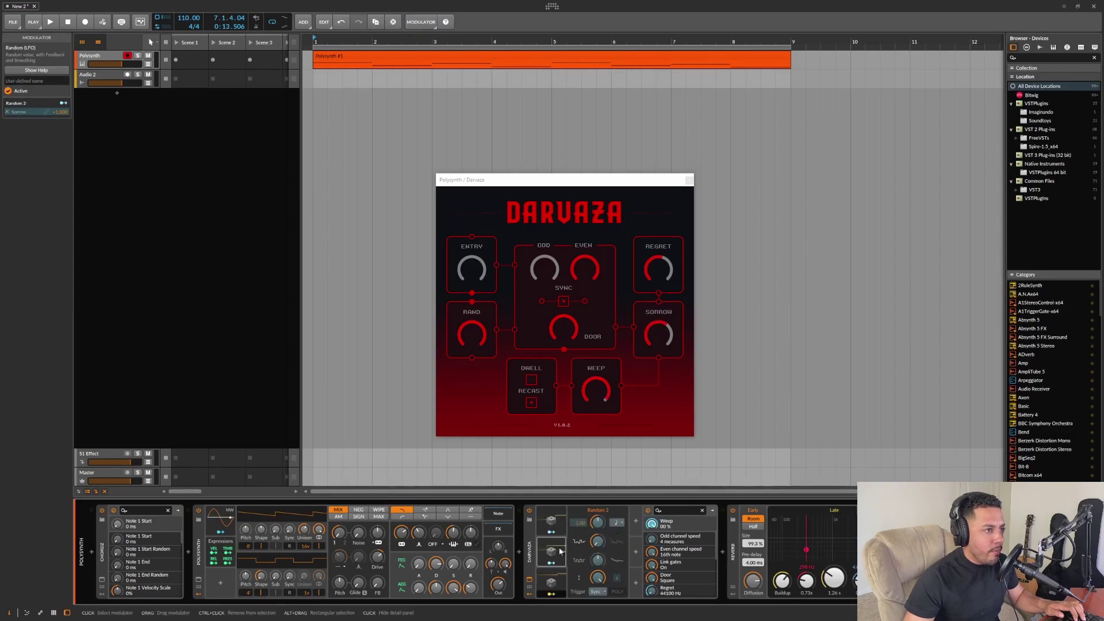
{"action": "left_click", "coordinate": [618, 522]}
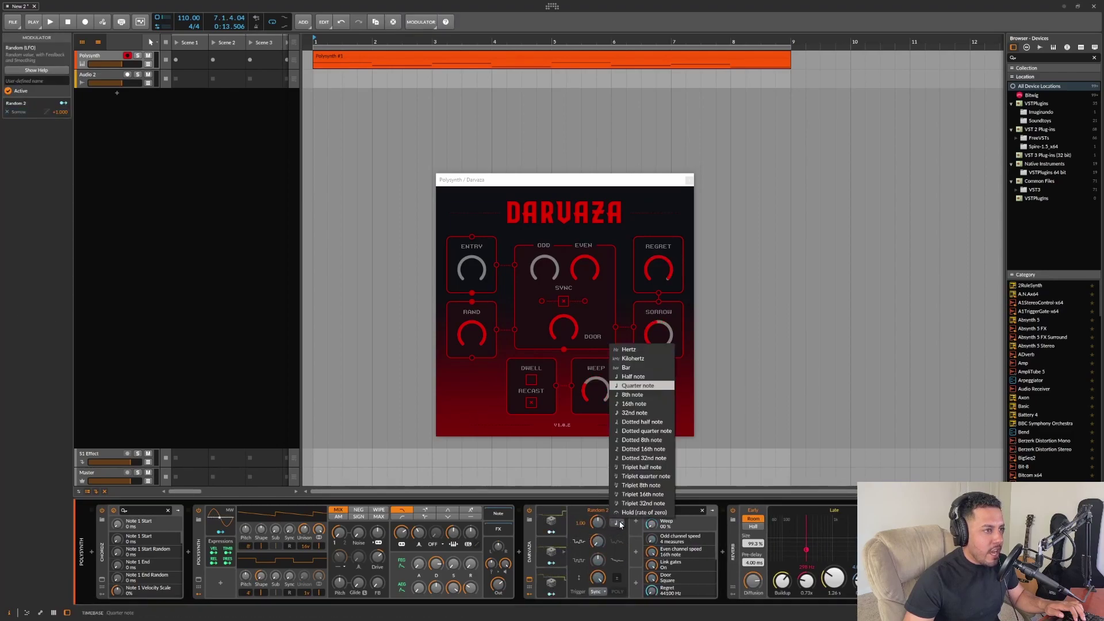
{"action": "left_click", "coordinate": [645, 377]}
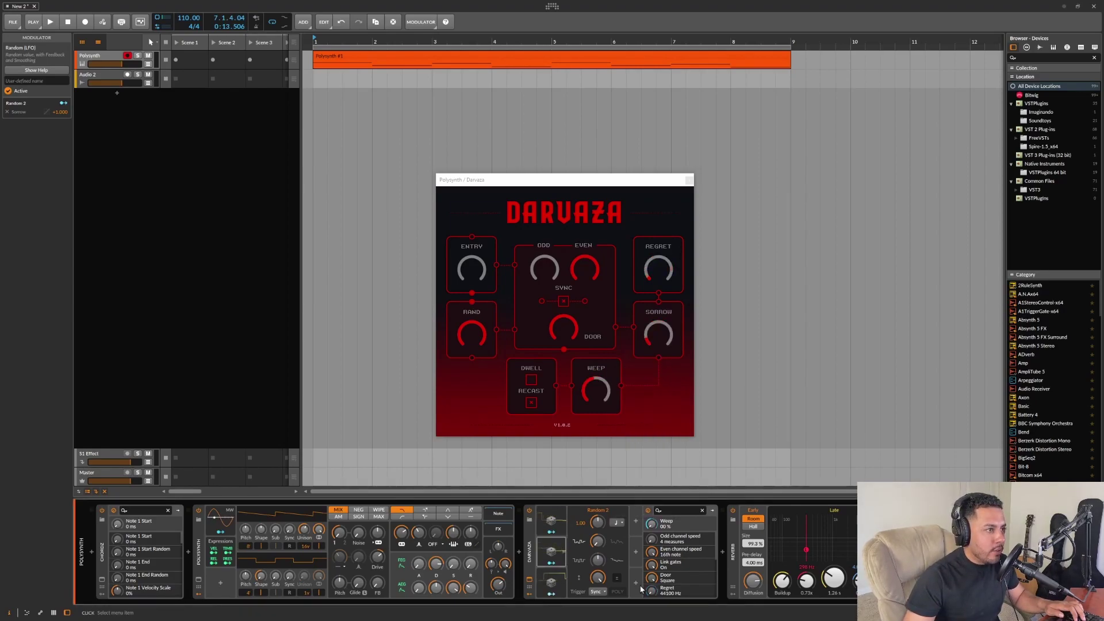
Set the timebase of the third Random modulator, which drives Weep, to 8th note
{"action": "left_click", "coordinate": [563, 581]}
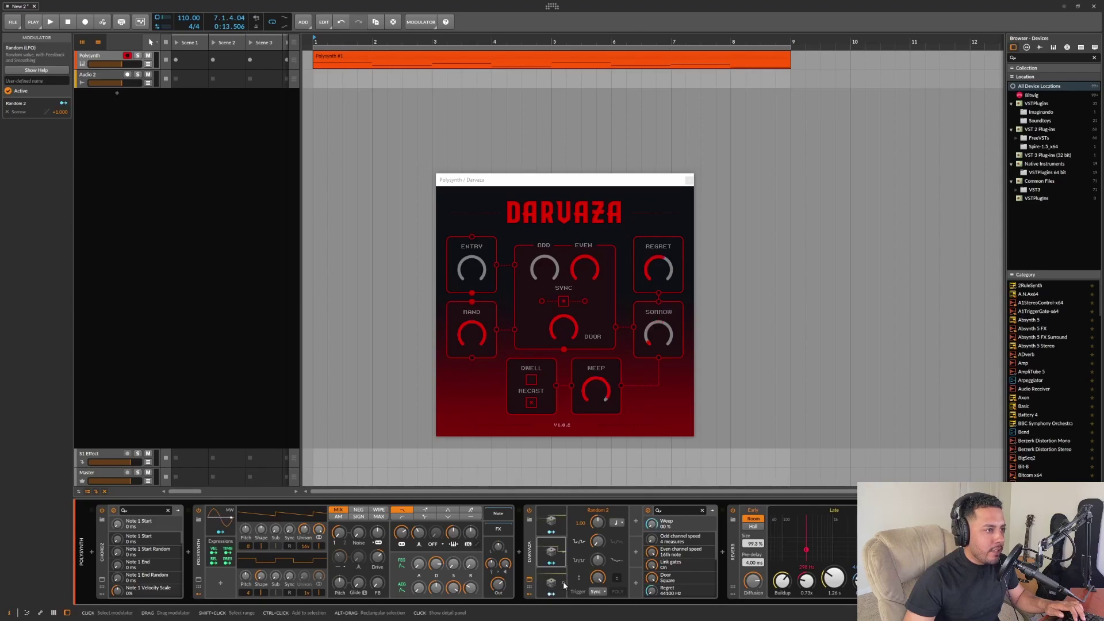
{"action": "left_click", "coordinate": [612, 522]}
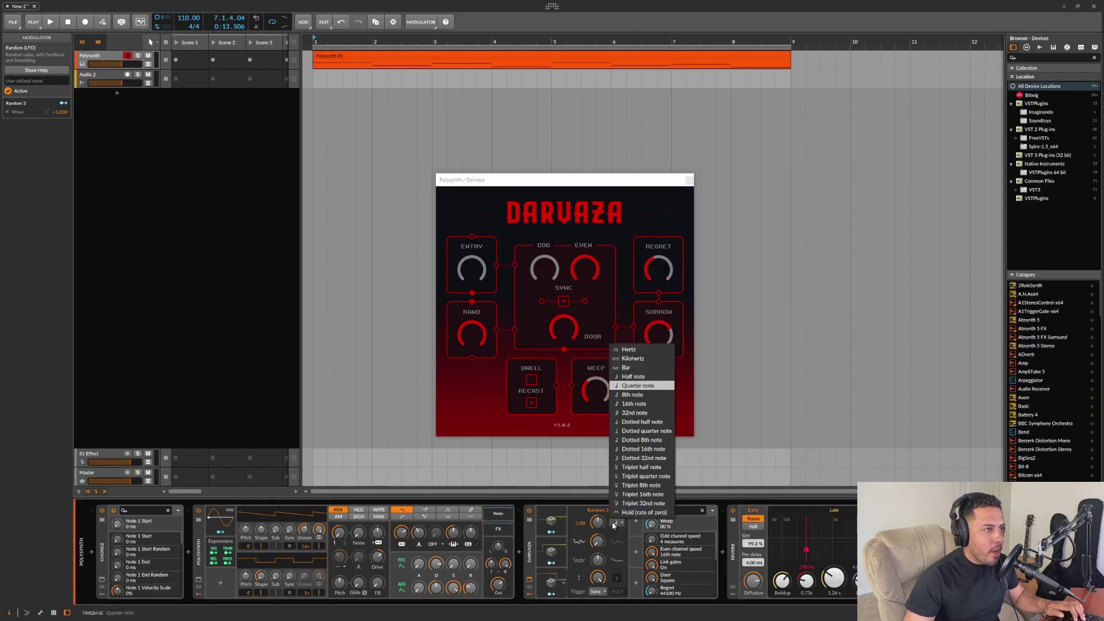
{"action": "left_click", "coordinate": [643, 399]}
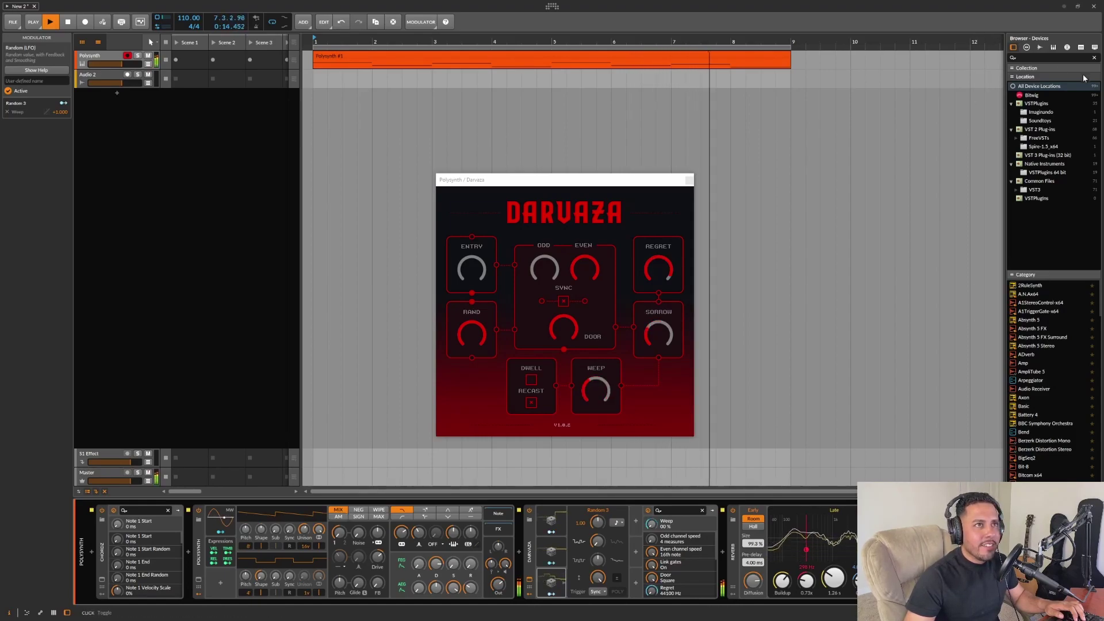
Add a fourth Random modulator in a new column of Darvaza's modulator slots
{"action": "left_click", "coordinate": [1044, 58]}
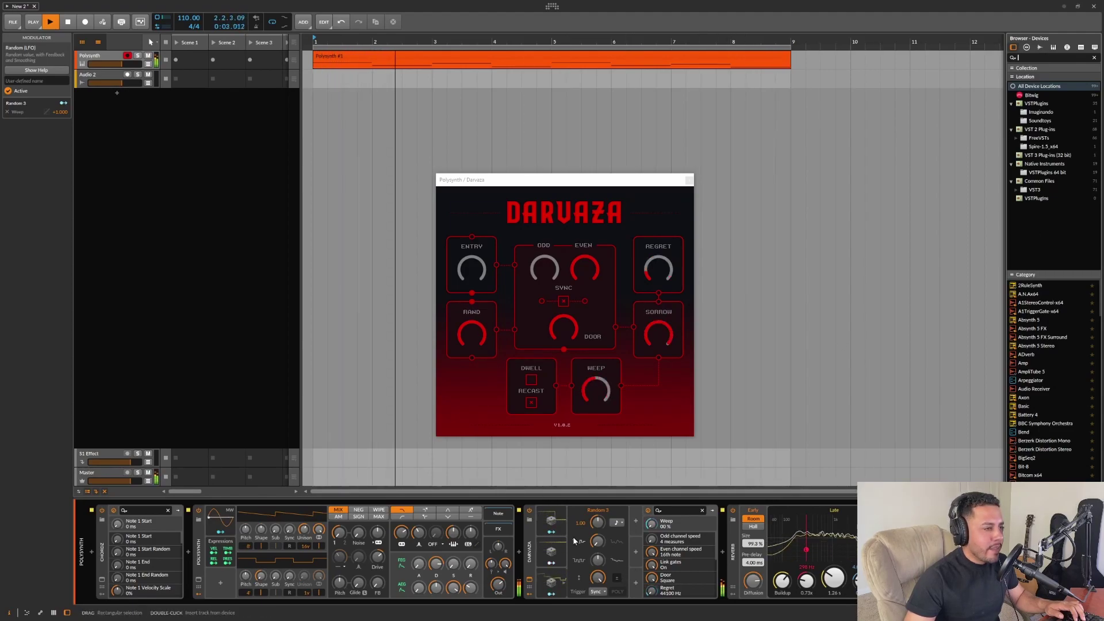
{"action": "left_click", "coordinate": [635, 521]}
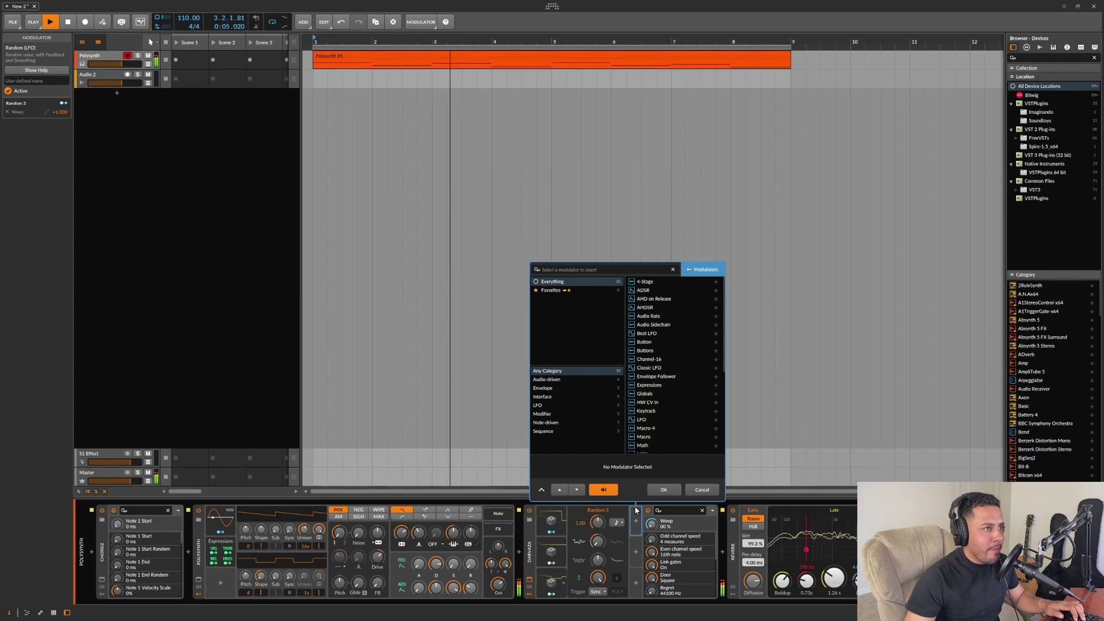
{"action": "type", "text": "ran"}
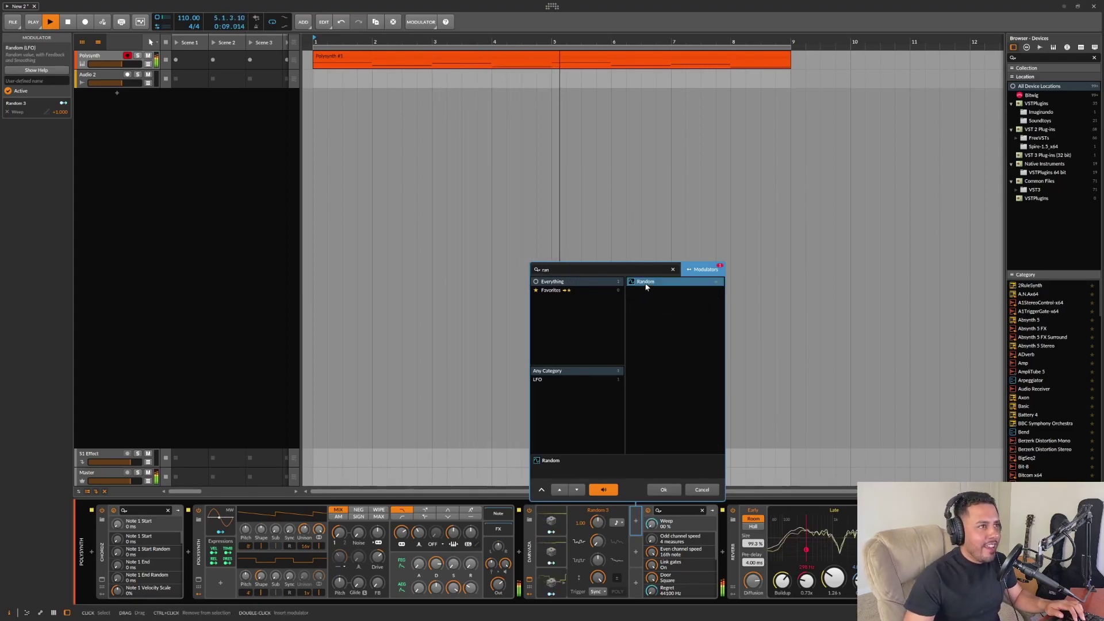
{"action": "left_click", "coordinate": [645, 281]}
{"action": "key", "text": "Return"}
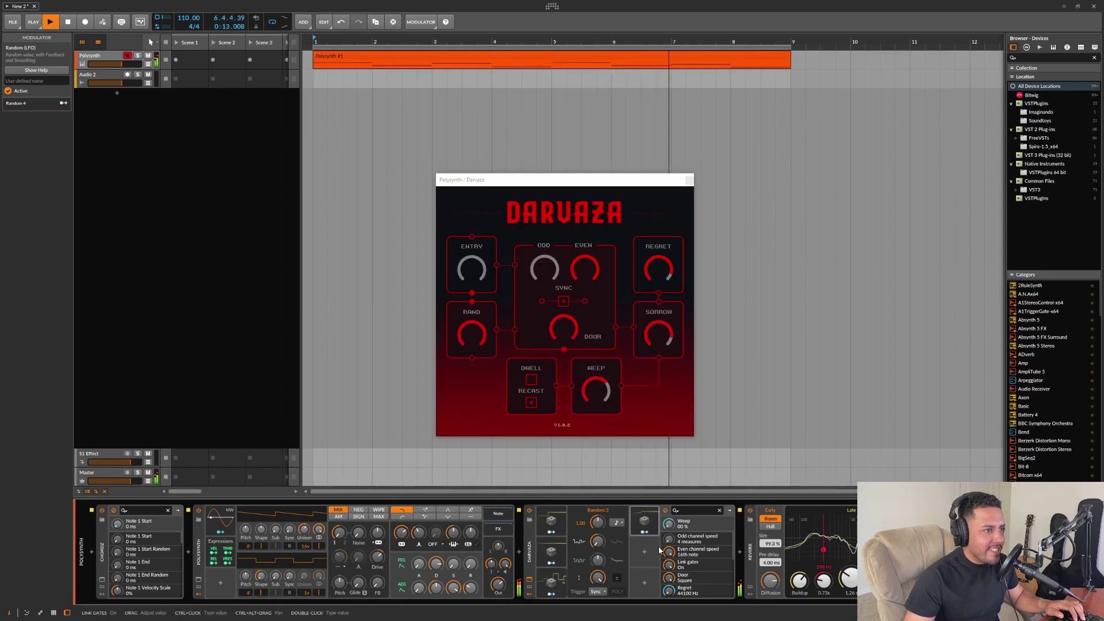
Map the fourth Random modulator to Darvaza's Entry parameter with an amount of +1.000 and end the mapping
{"action": "left_click", "coordinate": [649, 523]}
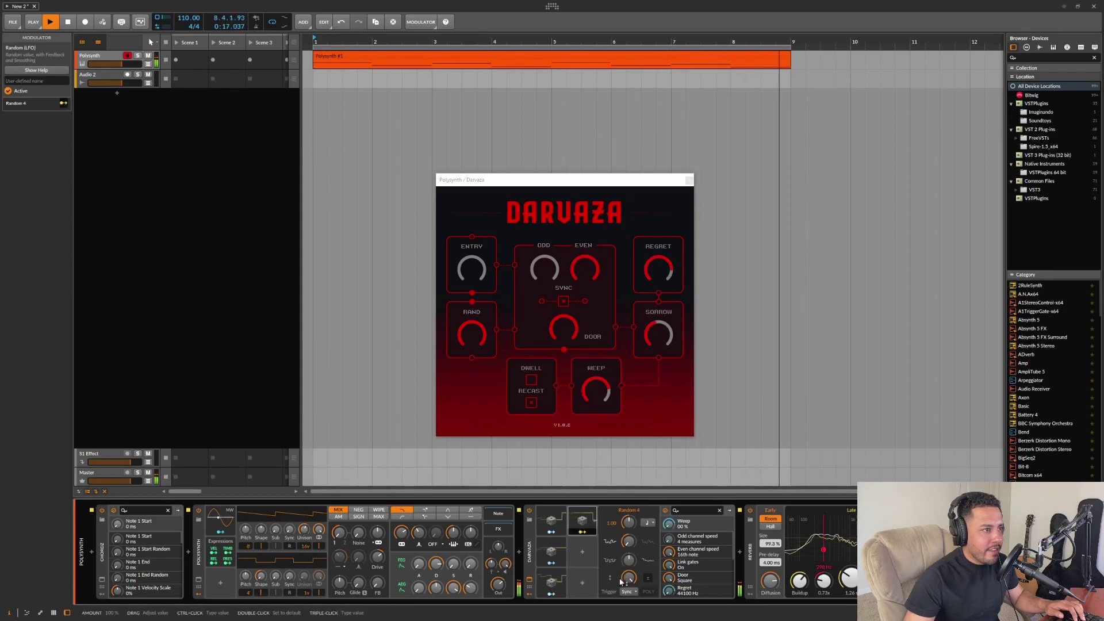
{"action": "left_click", "coordinate": [480, 391]}
{"action": "left_click", "coordinate": [587, 531]}
{"action": "left_click_drag", "start_coordinate": [668, 523], "coordinate": [669, 494]}
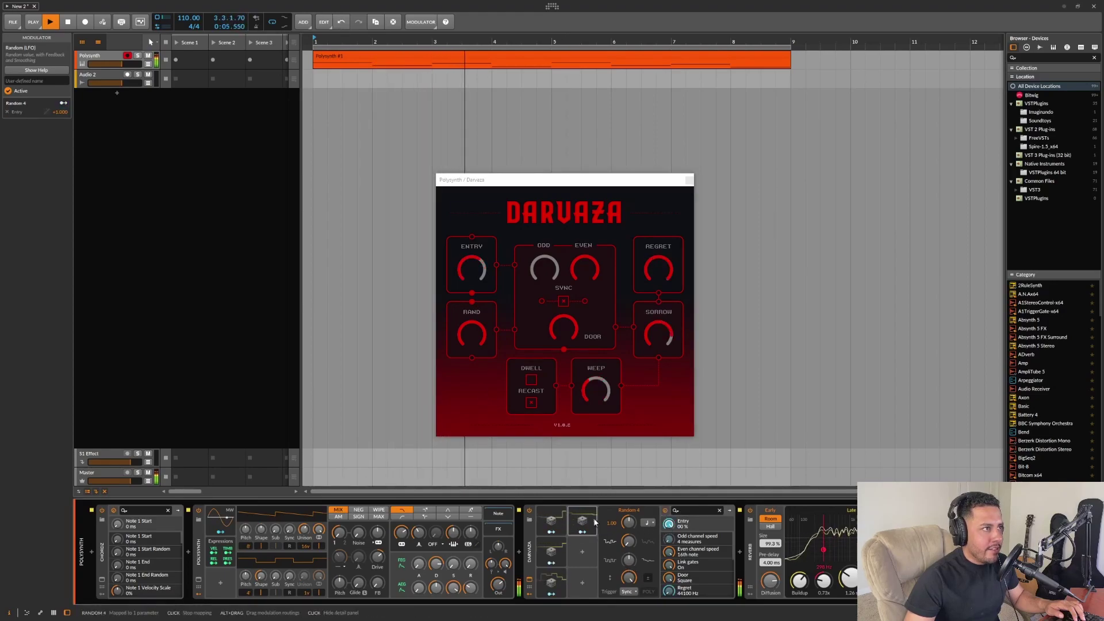
{"action": "left_click", "coordinate": [579, 534]}
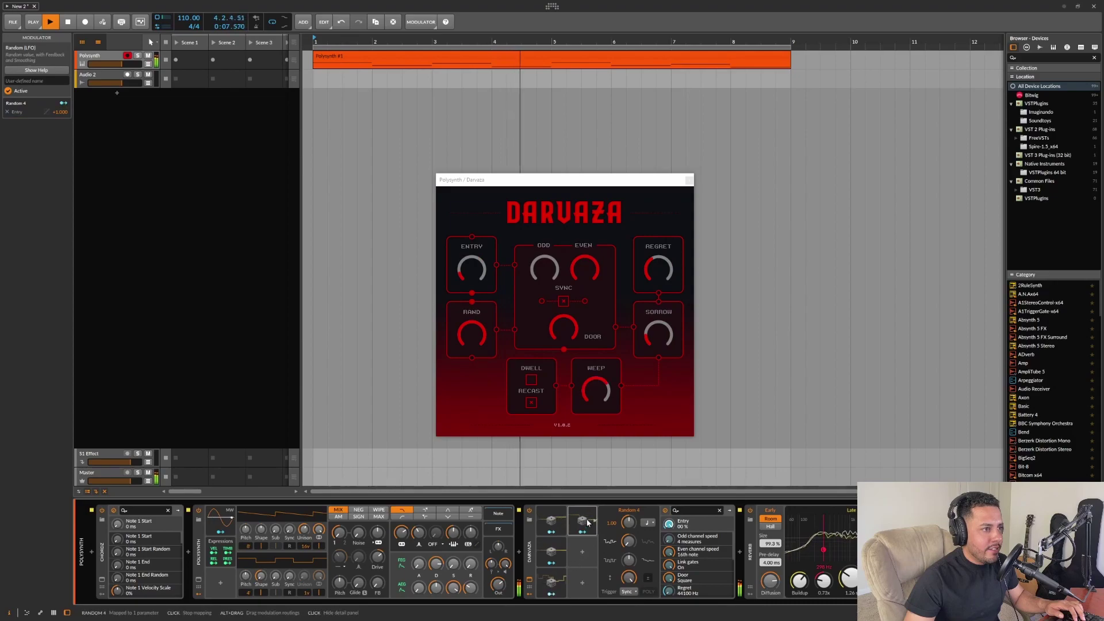
Set the timebase of the fourth Random modulator, which drives Entry, to Bar
{"action": "left_click", "coordinate": [648, 523]}
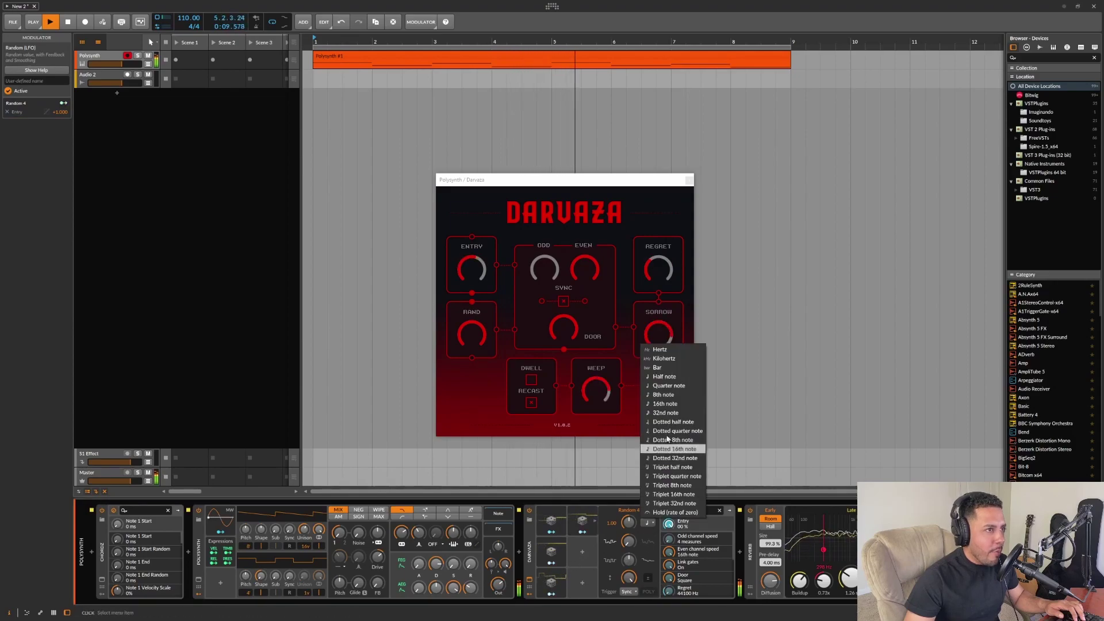
{"action": "left_click", "coordinate": [658, 368]}
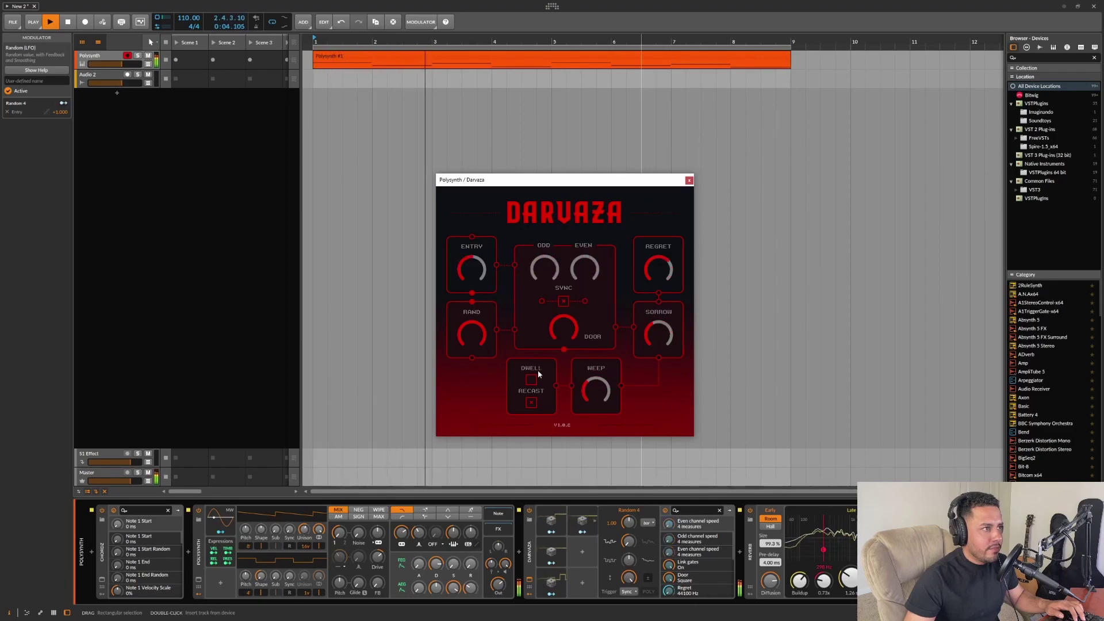
Turn Dwell on and Recast off in the Darvaza plugin
{"action": "left_click", "coordinate": [531, 402]}
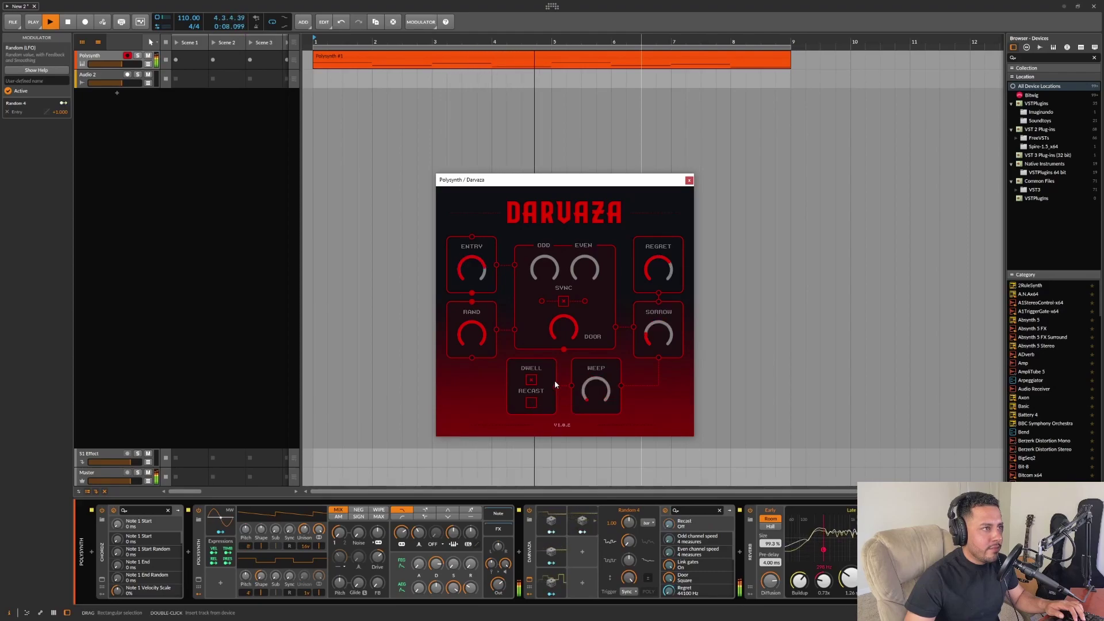
Set Darvaza's linked Odd and Even channel speeds to 16th note and leave both Dwell and Recast turned on
{"action": "left_click_drag", "start_coordinate": [532, 273], "coordinate": [545, 166]}
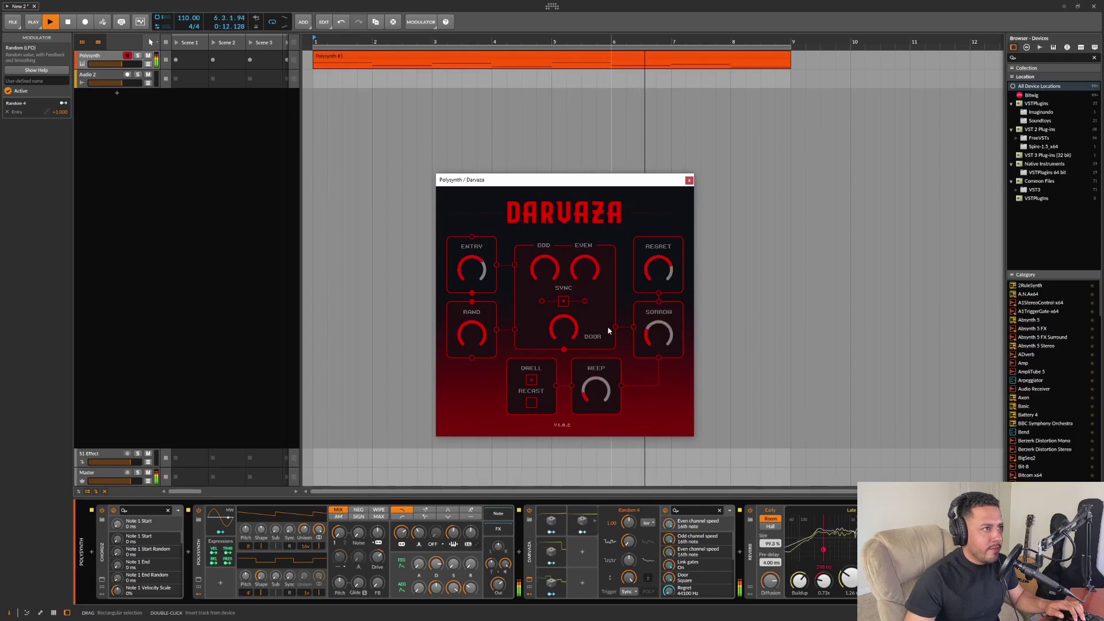
{"action": "left_click", "coordinate": [530, 402]}
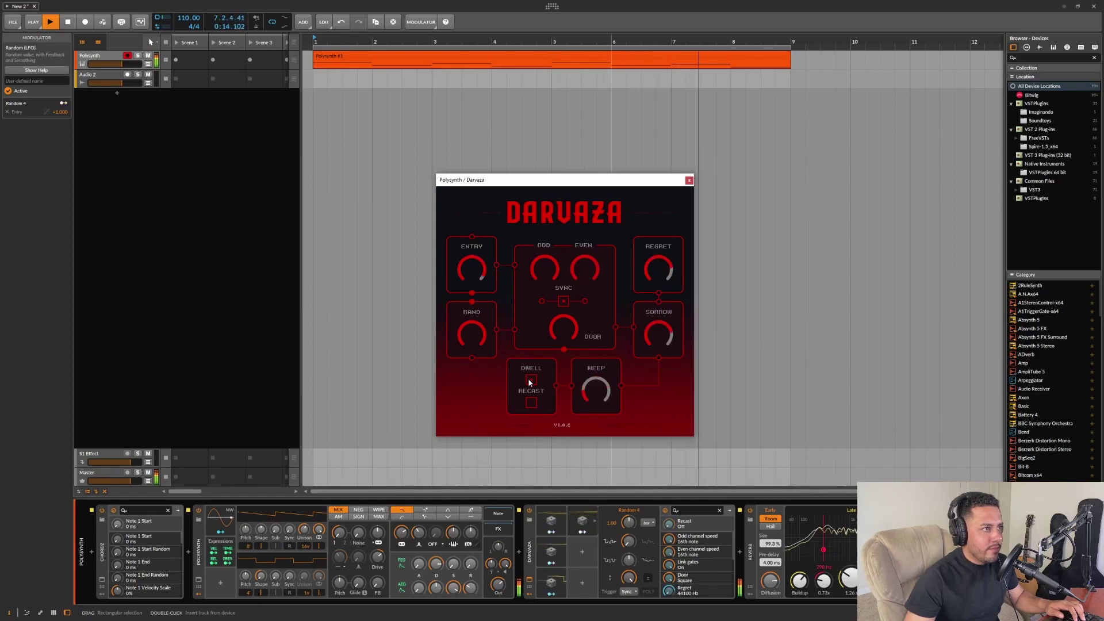
{"action": "left_click", "coordinate": [529, 401]}
{"action": "left_click", "coordinate": [530, 380]}
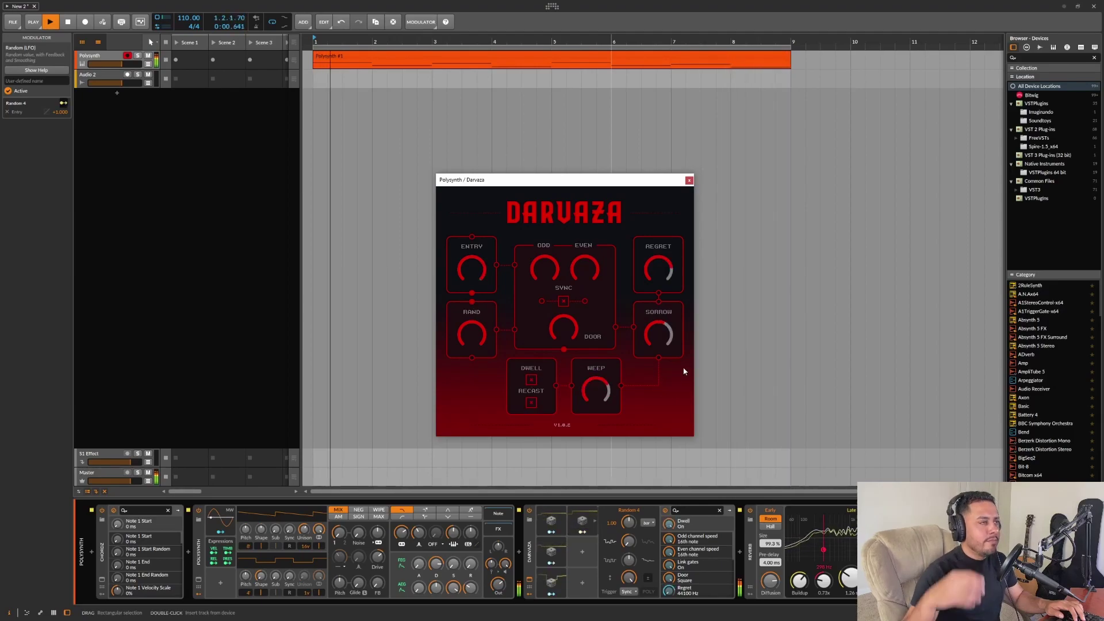
Insert a Flanger+ audio effect between Darvaza and Reverb in the Polysynth track's device chain
{"action": "left_click", "coordinate": [745, 550]}
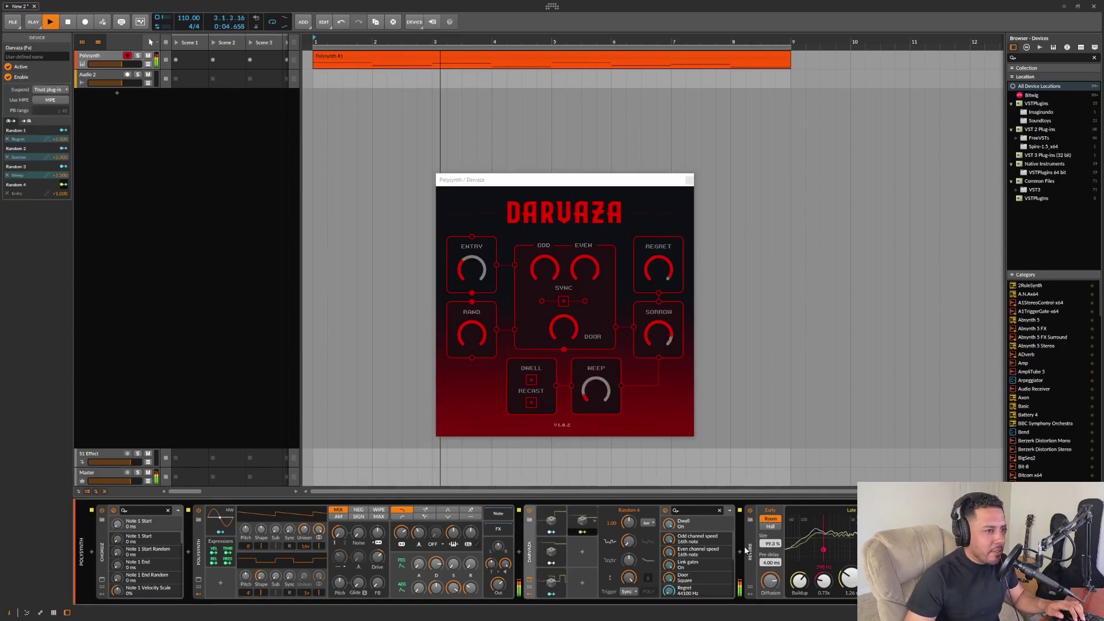
{"action": "left_click", "coordinate": [741, 550]}
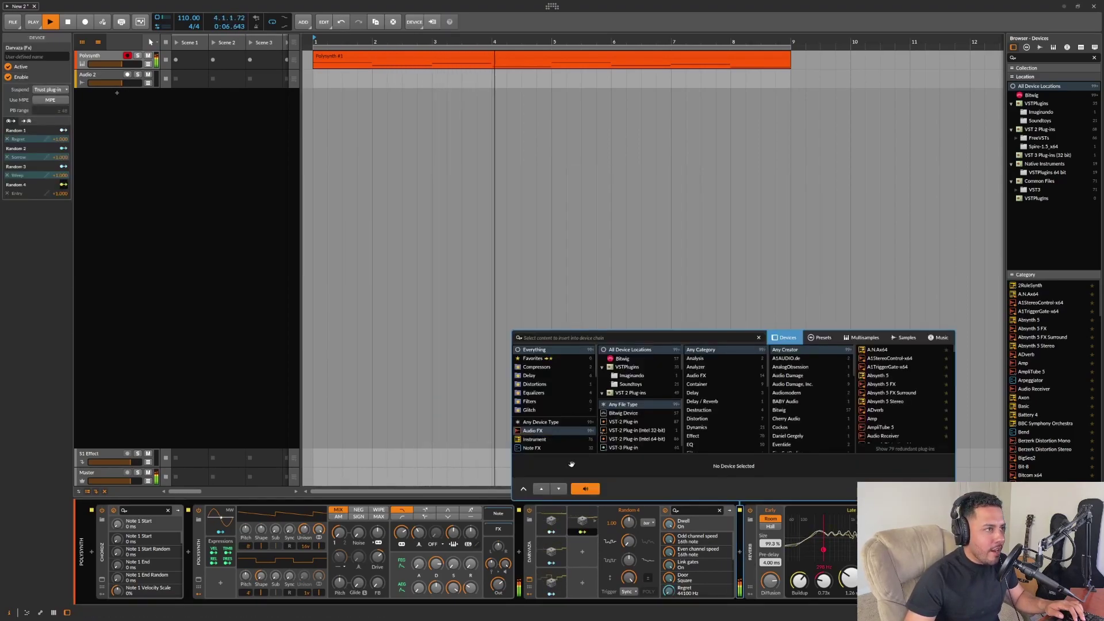
{"action": "type", "text": "flan"}
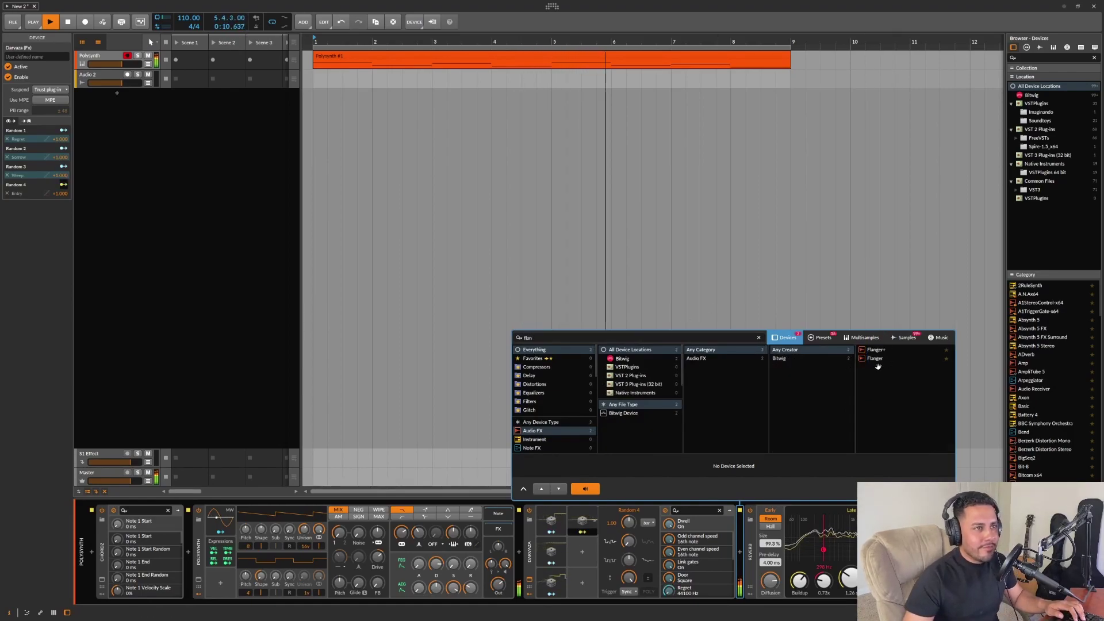
{"action": "key", "text": "Down"}
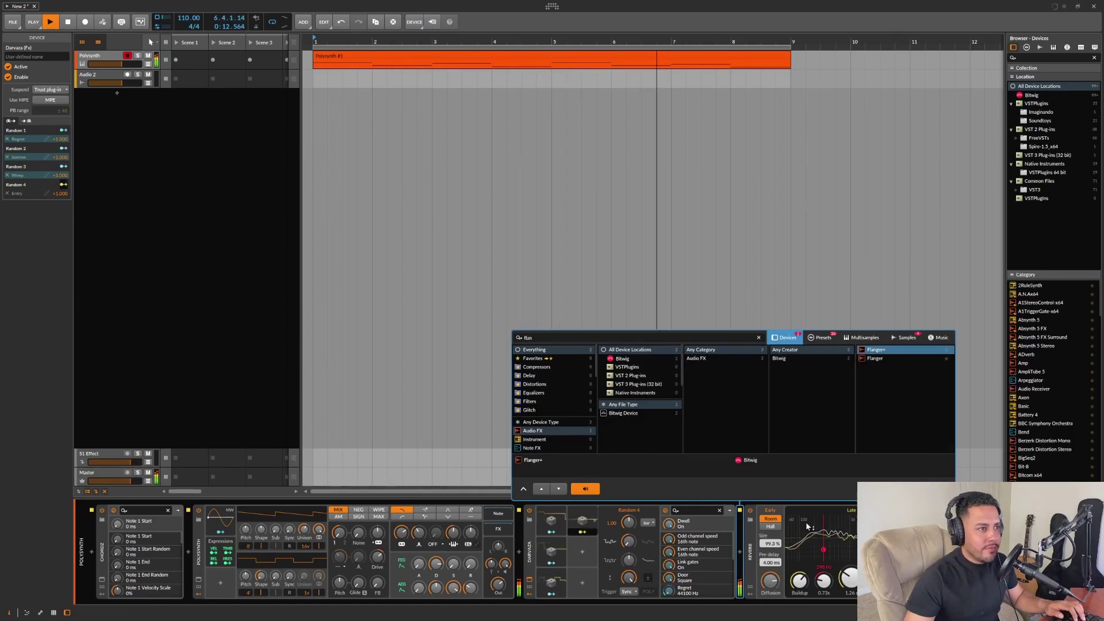
{"action": "key", "text": "Return"}
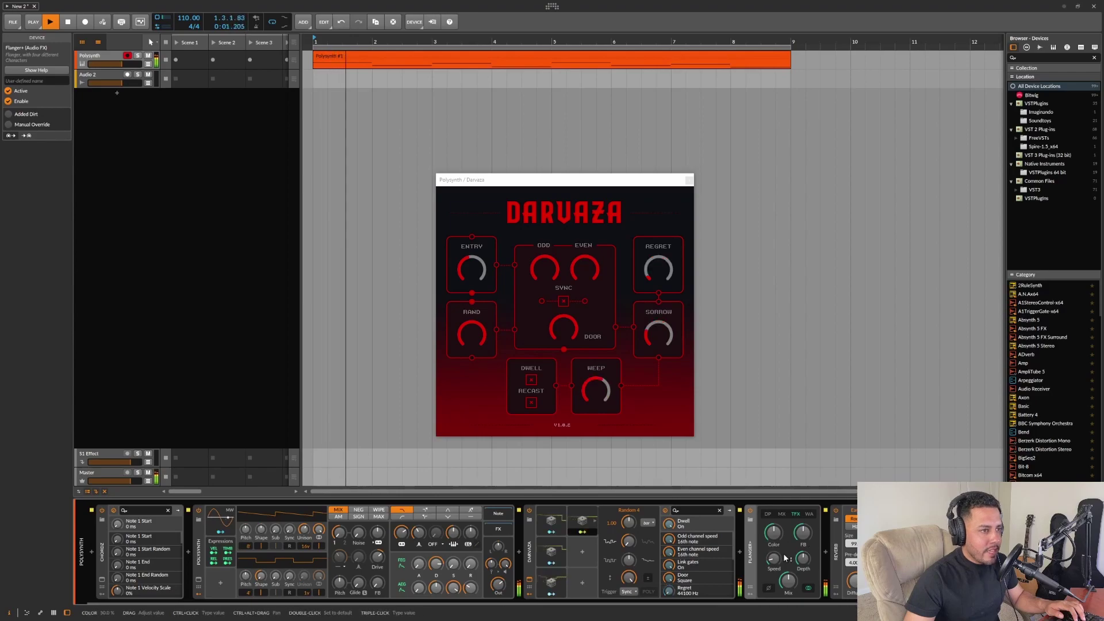
Try the WA character with a different Depth on Flanger+, and delete the device from the chain
{"action": "mouse_move", "coordinate": [774, 533]}
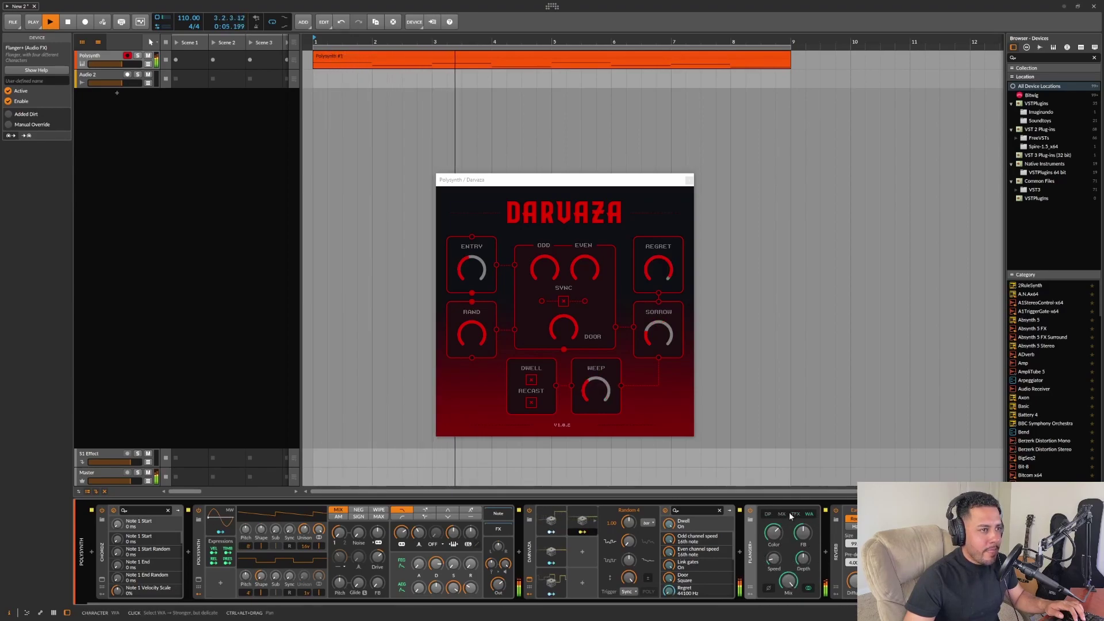
{"action": "left_click", "coordinate": [768, 513]}
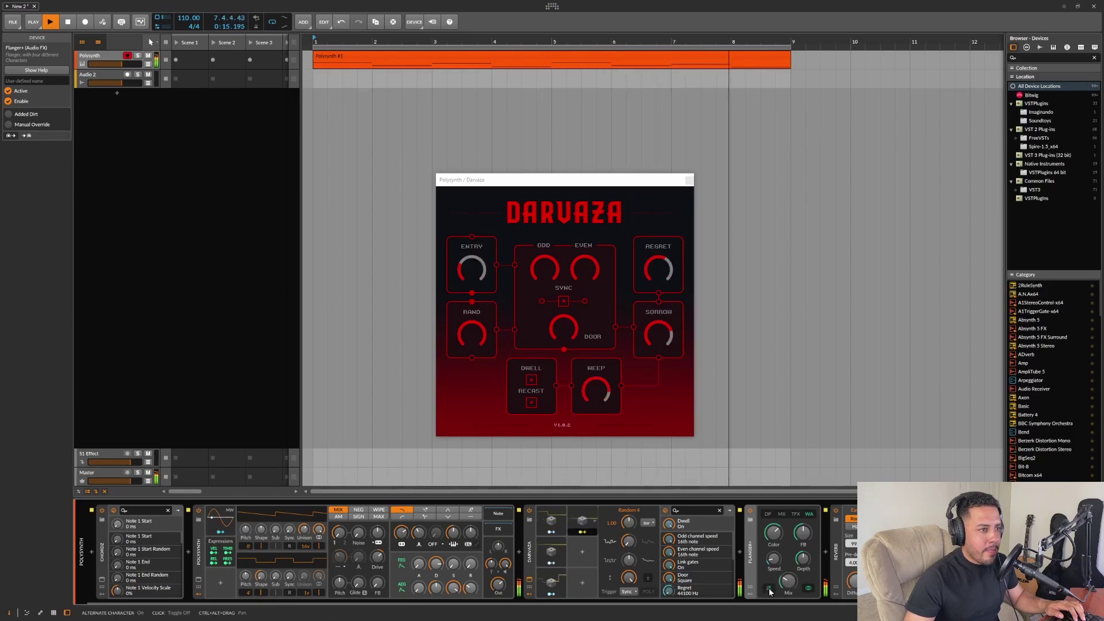
{"action": "mouse_move", "coordinate": [803, 558]}
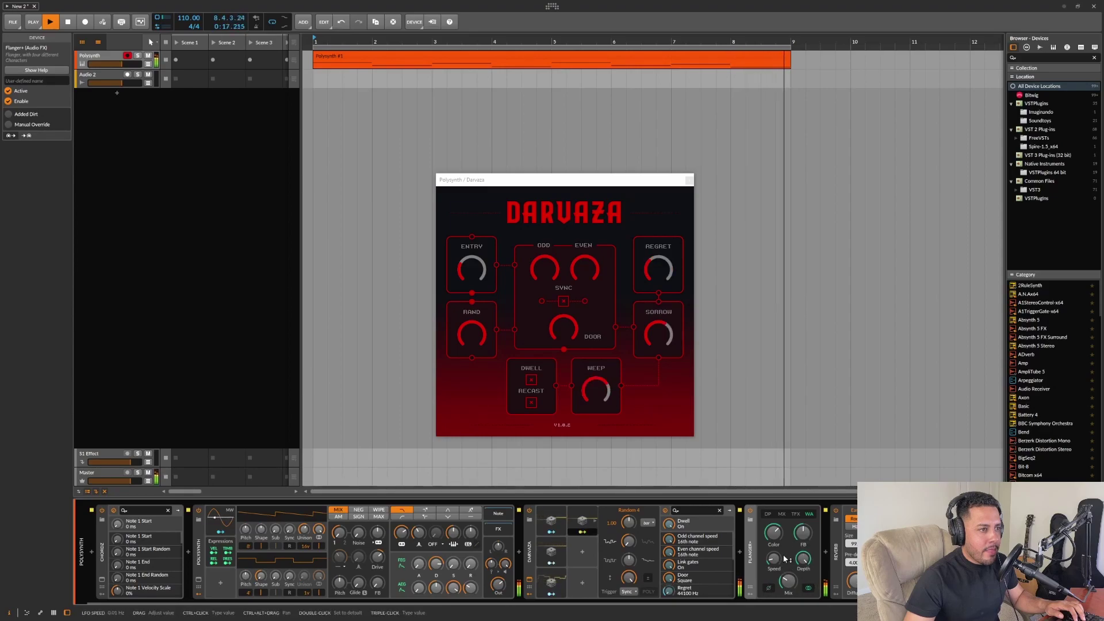
{"action": "left_click_drag", "start_coordinate": [803, 558], "coordinate": [803, 580]}
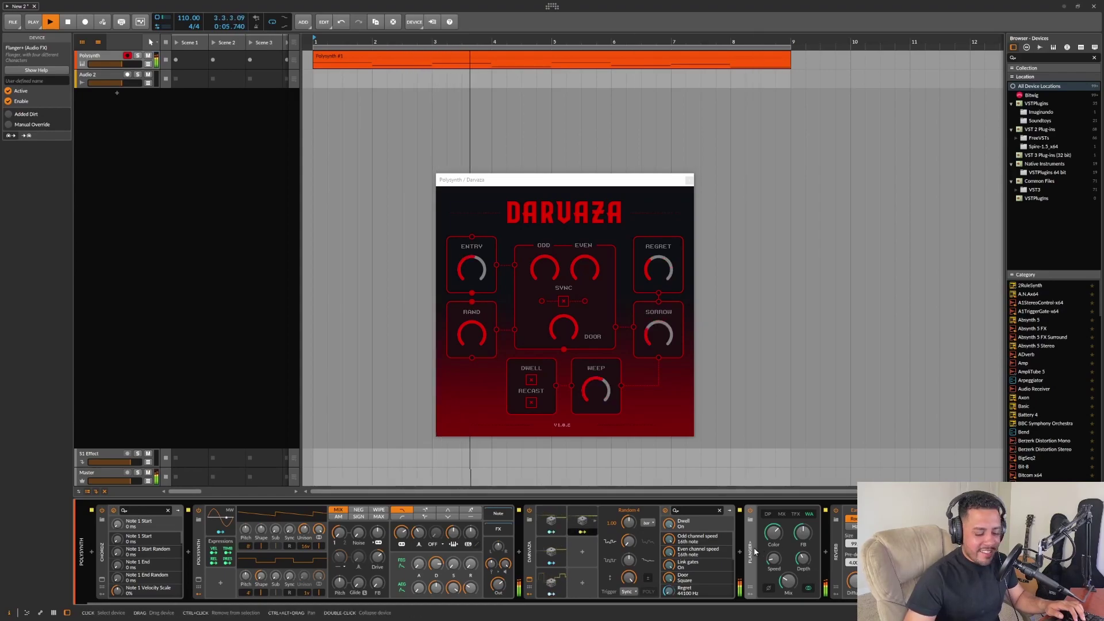
{"action": "key", "text": "Delete"}
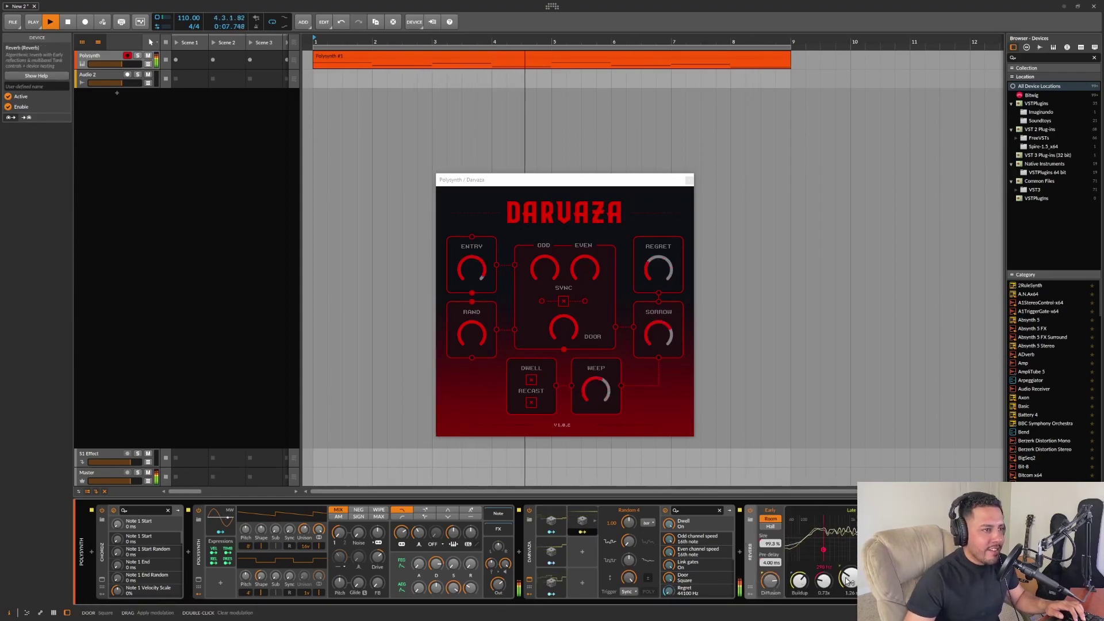